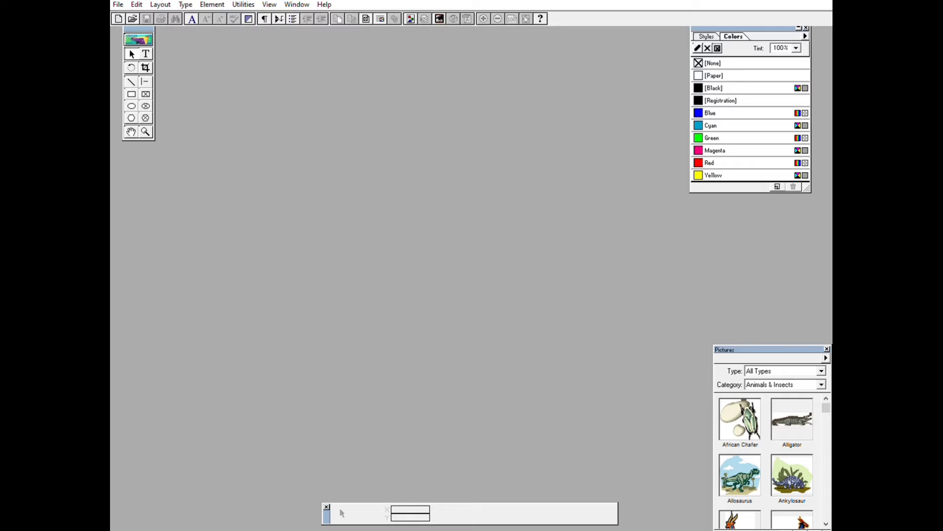
left_click(753, 530)
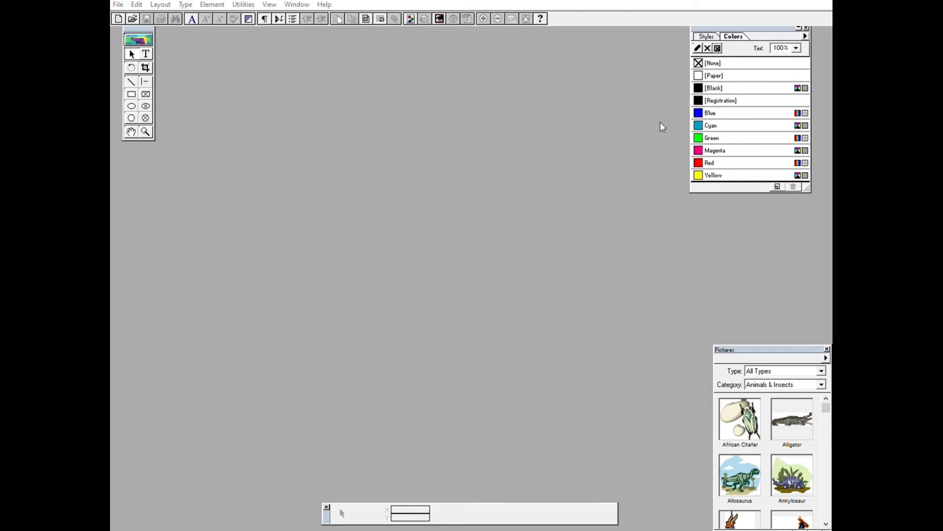
left_click(816, 1)
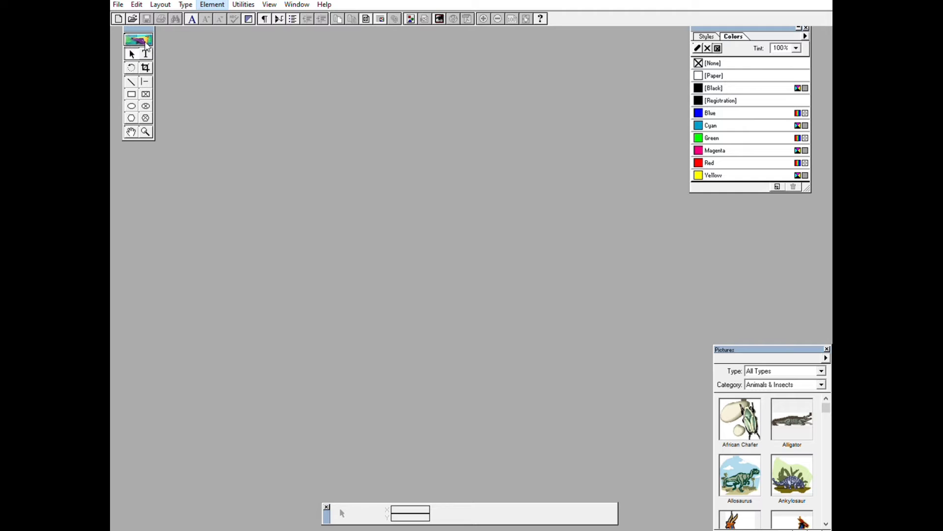
left_click(129, 62)
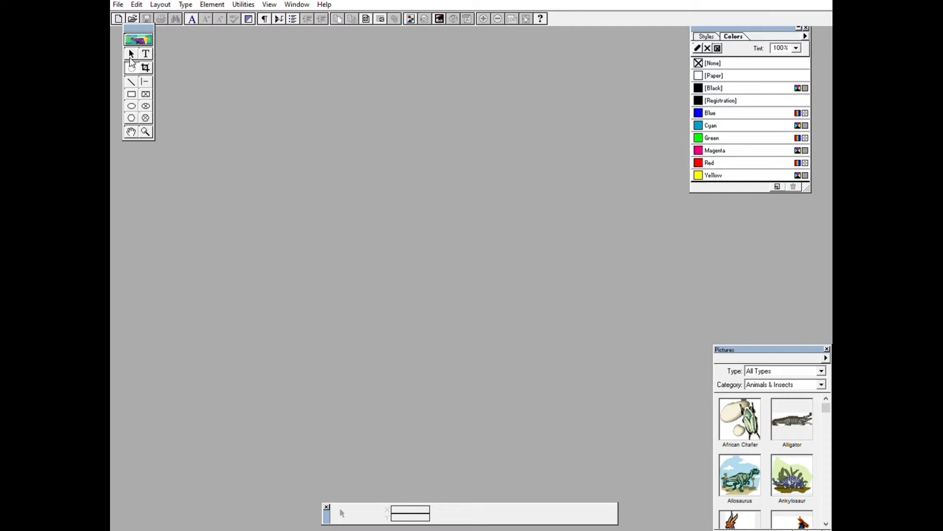
Create a new blank document and start a text block at the top of the page inside the margins.
left_click(129, 9)
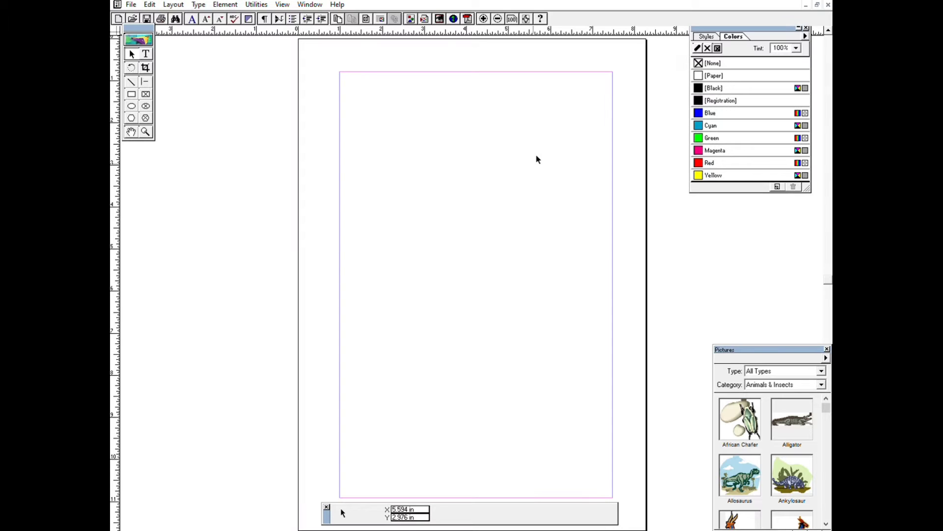
left_click(150, 51)
left_click(396, 82)
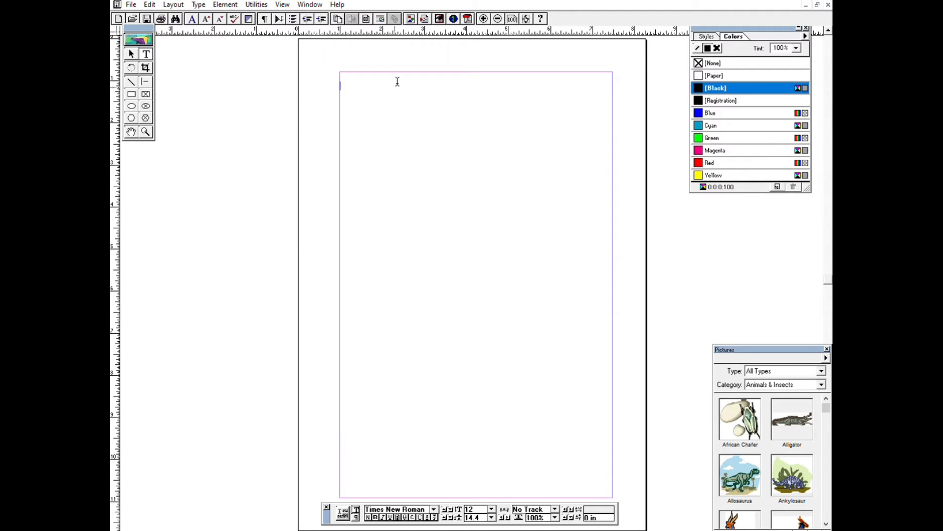
Enter a first line reading "My name is" followed by the person's full name.
type("my")
key("BackSpace")
key("BackSpace")
key("BackSpace")
type("Mya")
key("BackSpace")
type("name is Tej Prakash")
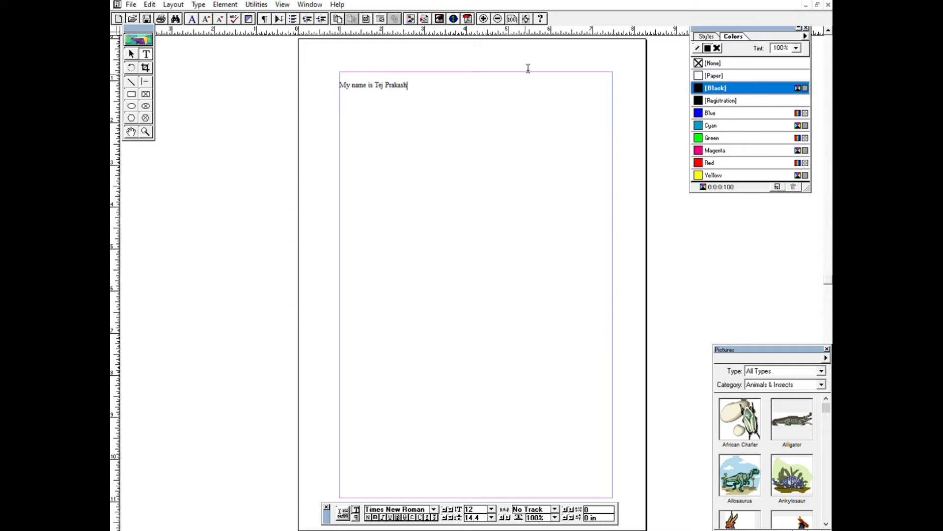
Increase the font size of the whole first line to 20 pt.
key("ctrl+a")
key("ctrl+alt+shift+period")
key("ctrl+alt+shift+period")
key("ctrl+alt+shift+period")
key("ctrl+alt+shift+period")
key("ctrl+alt+shift+period")
key("ctrl+alt+shift+period")
key("ctrl+alt+shift+period")
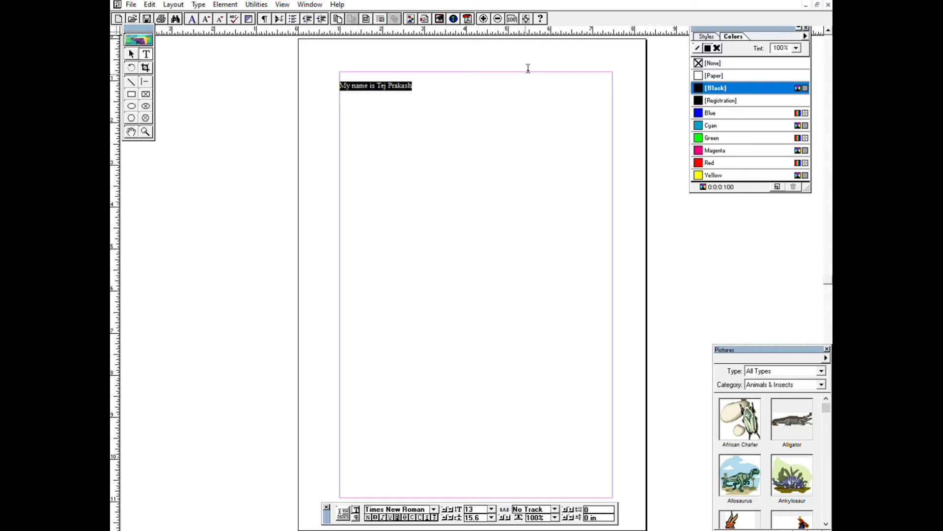
key("ctrl+alt+shift+period")
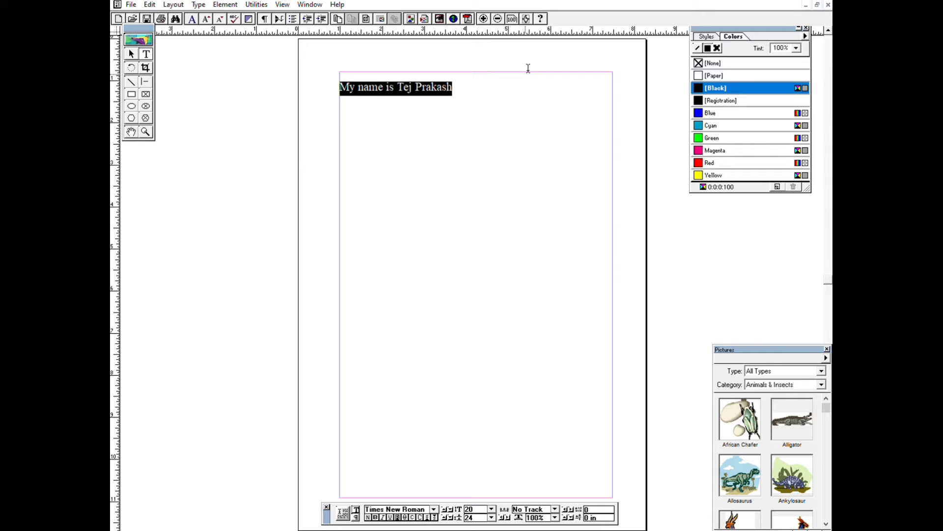
key("Right")
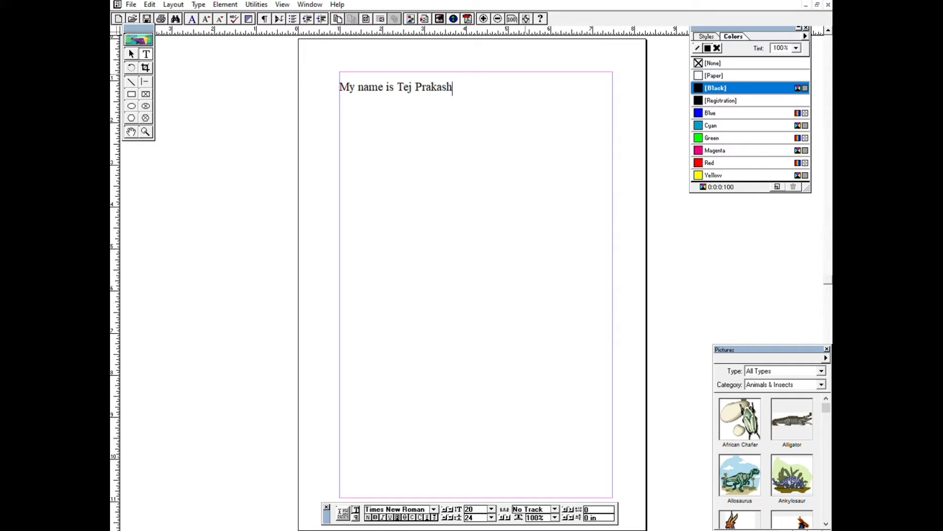
Add a second line reading "Font Increase karne ke liye" below the name line.
key("Return")
type("c")
key("BackSpace")
type("Font Increase karne ke ")
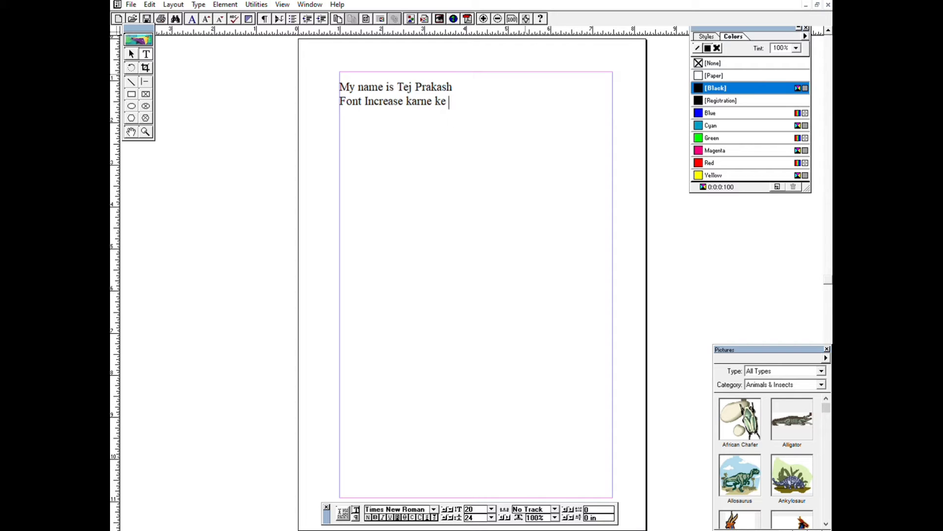
type("liye")
Add a third line with the text "Ctrl+Shift+>".
key("Return")
type("Ctrl+Shift")
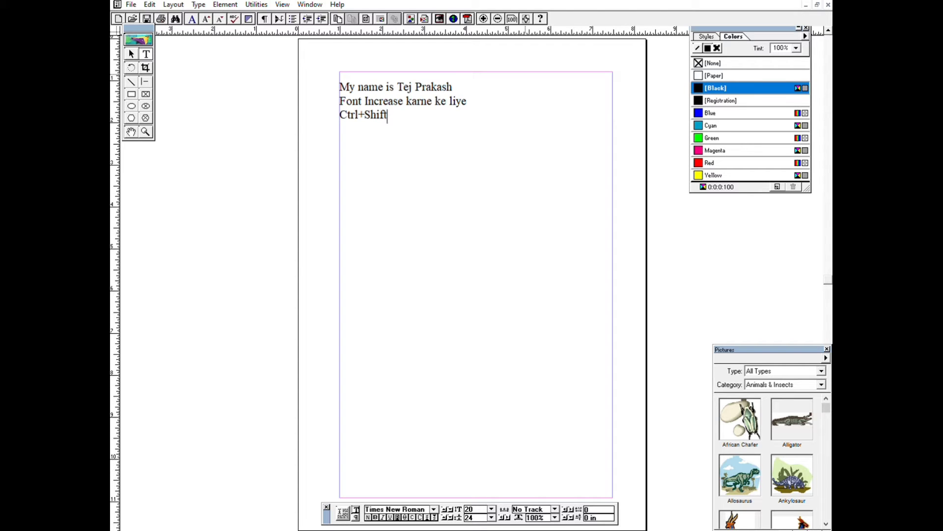
type("+>")
Add a fourth line reading "Decrease karne ke liye".
key("Return")
type("Decrease kar")
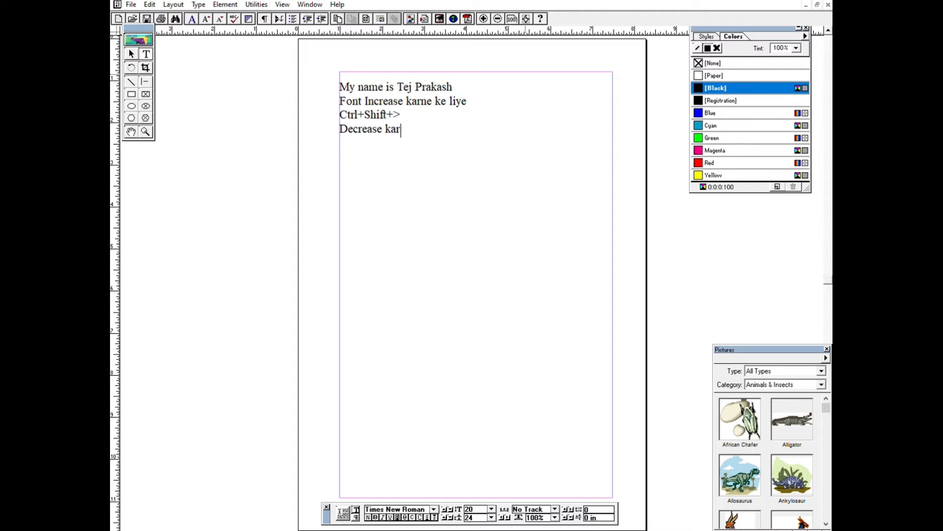
type("ne ke liye")
Add a fifth line with the text "Ctrl+Shift+<".
key("Return")
type("Ctrl+")
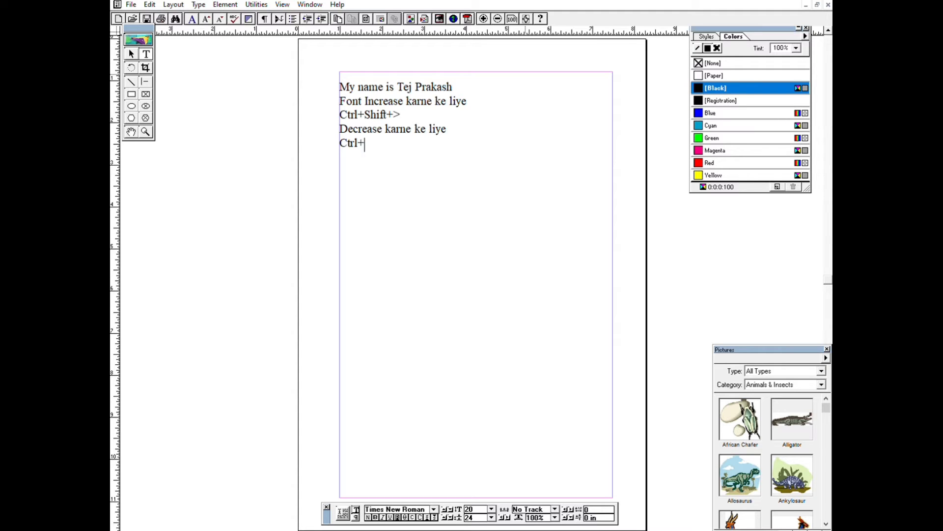
type("Shift+<")
Reduce the "Decrease karne ke liye" line to 19 pt and enlarge the "Font Increase karne ke liye" line by one point.
left_click_drag(454, 131, 333, 125)
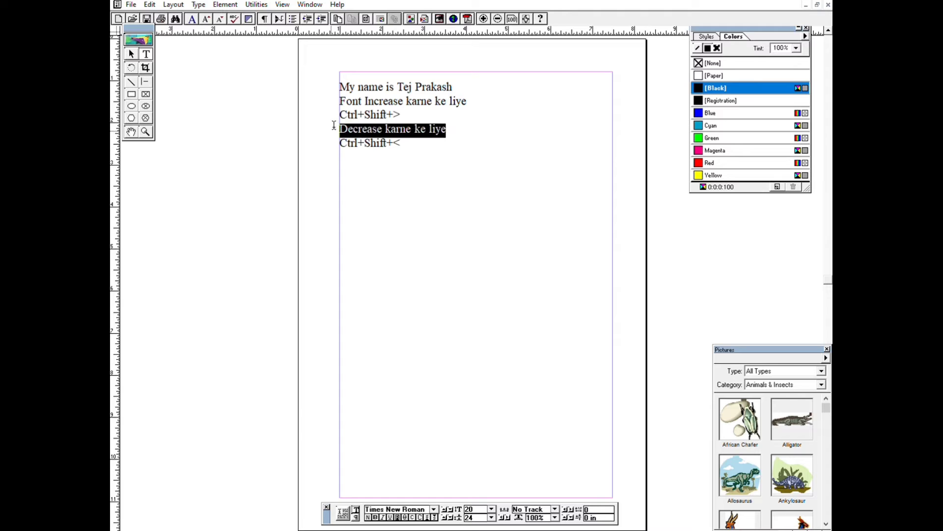
key("ctrl+shift+less")
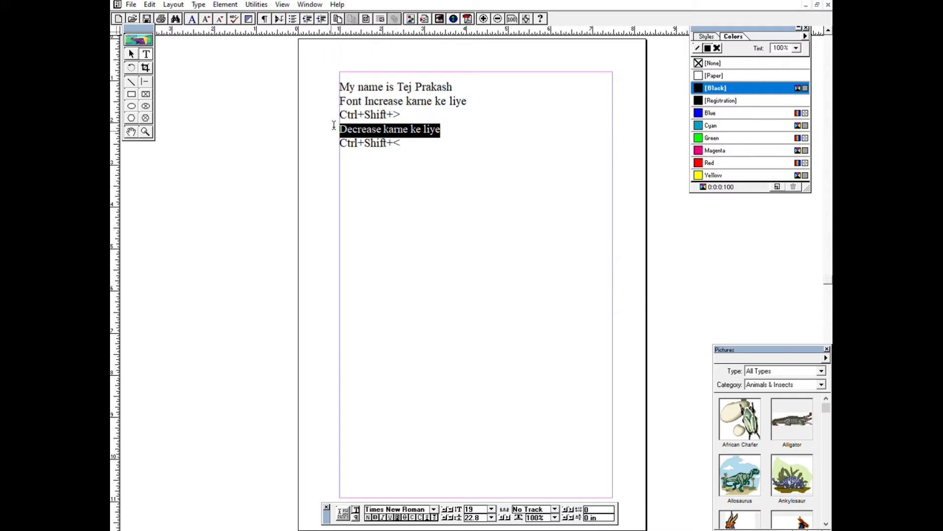
left_click_drag(477, 93, 320, 103)
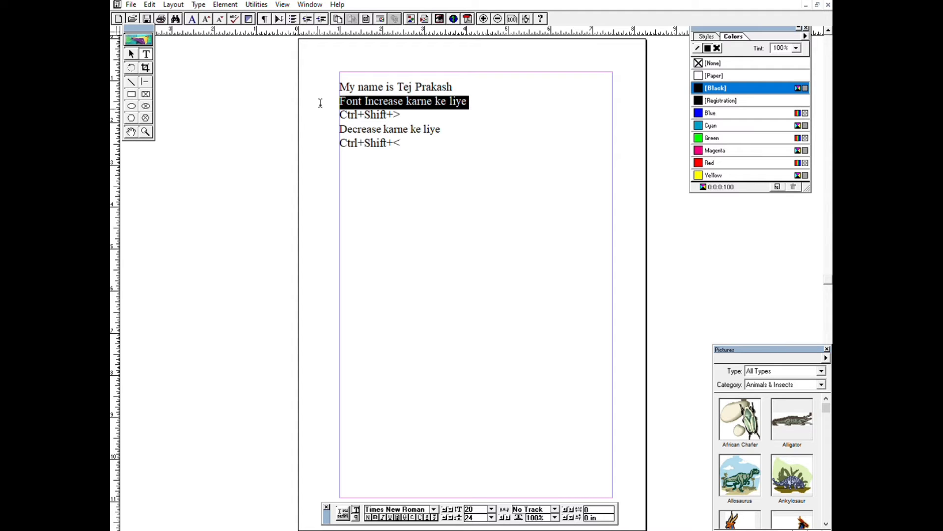
key("ctrl+shift+greater")
left_click(498, 127)
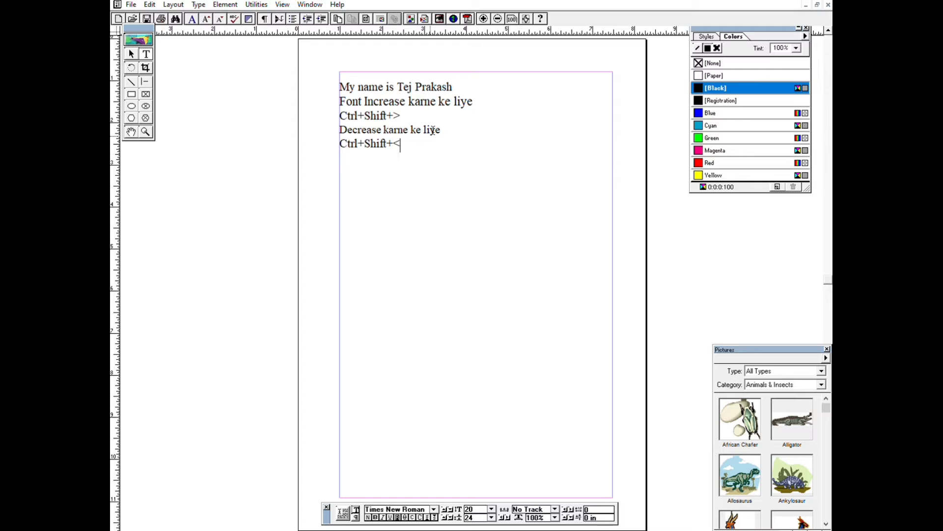
Add a new line at the end of the text reading "Font size and name select karne ke liye".
left_click(447, 120)
key("Return")
type("Font size and ")
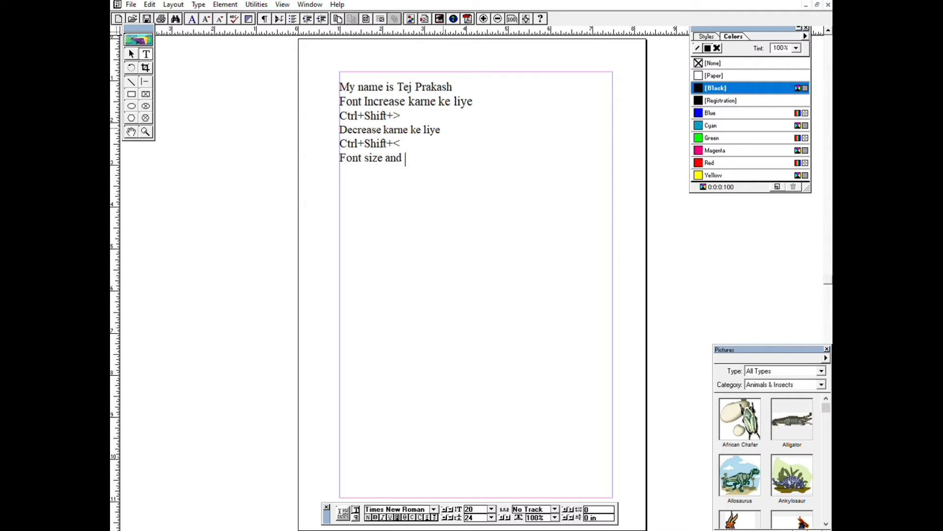
type("name select kar")
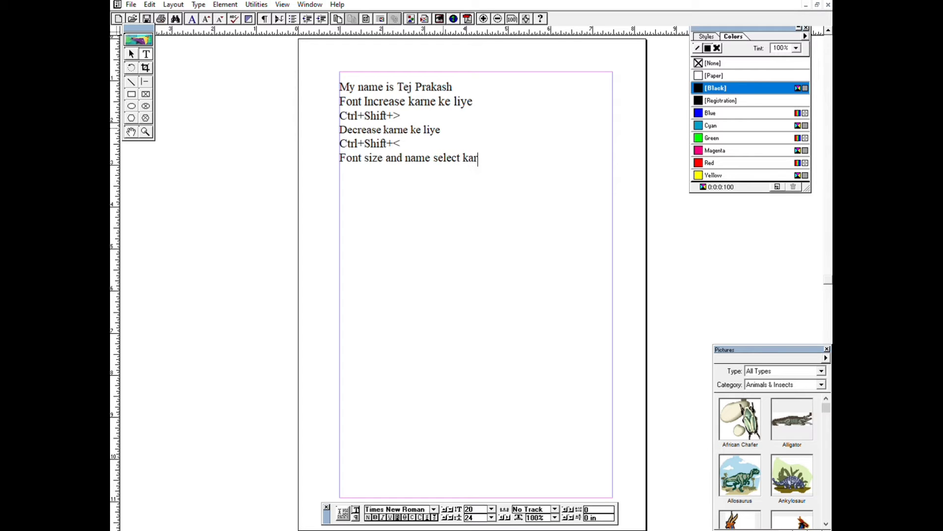
type("ne ke liye")
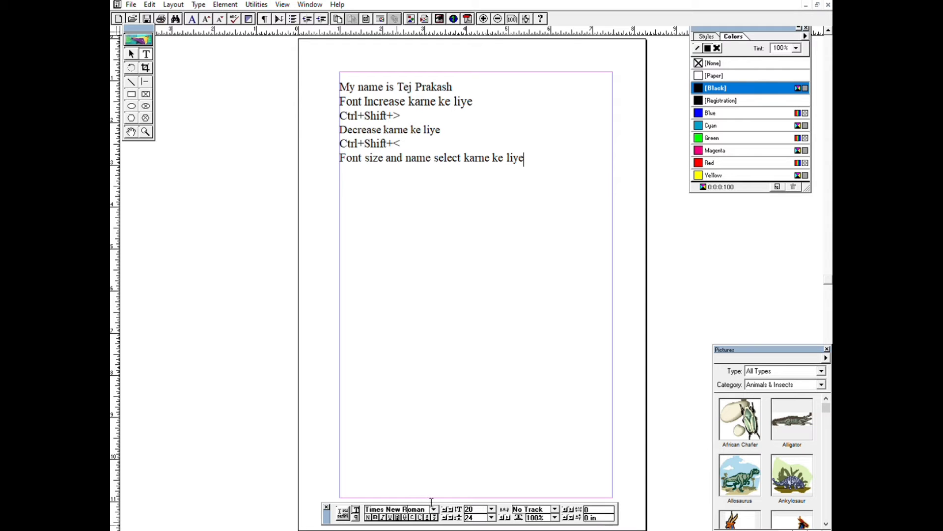
Change the font of the line "Font size and name select karne ke liye" to Arial.
key("ctrl+grave")
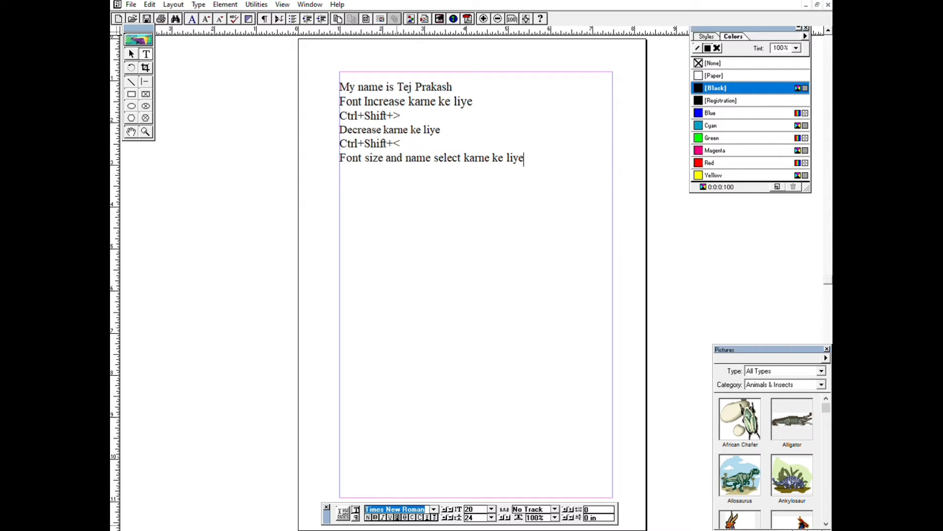
type("Arial")
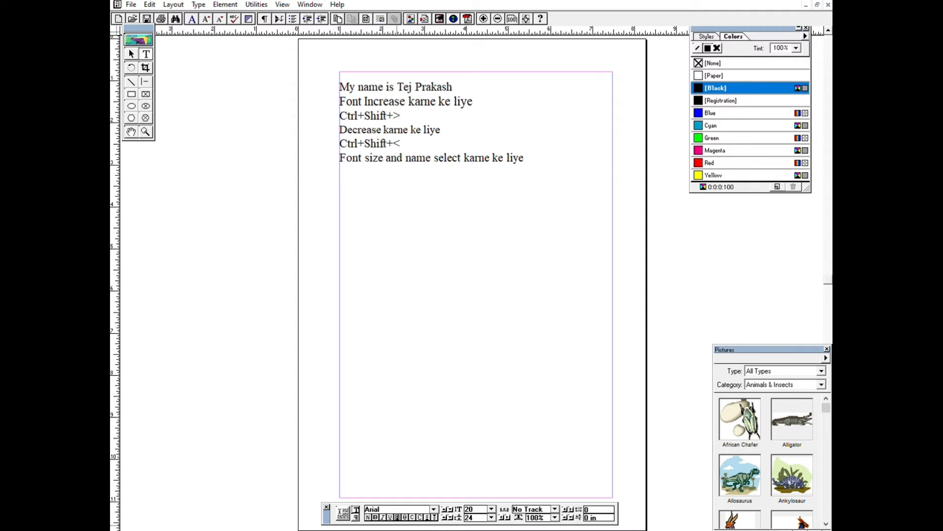
key("shift+Home")
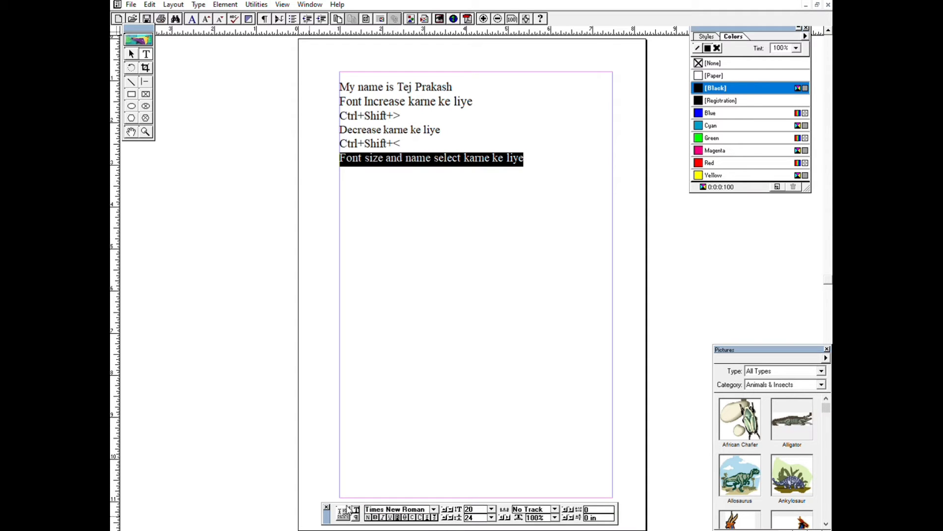
left_click(407, 501)
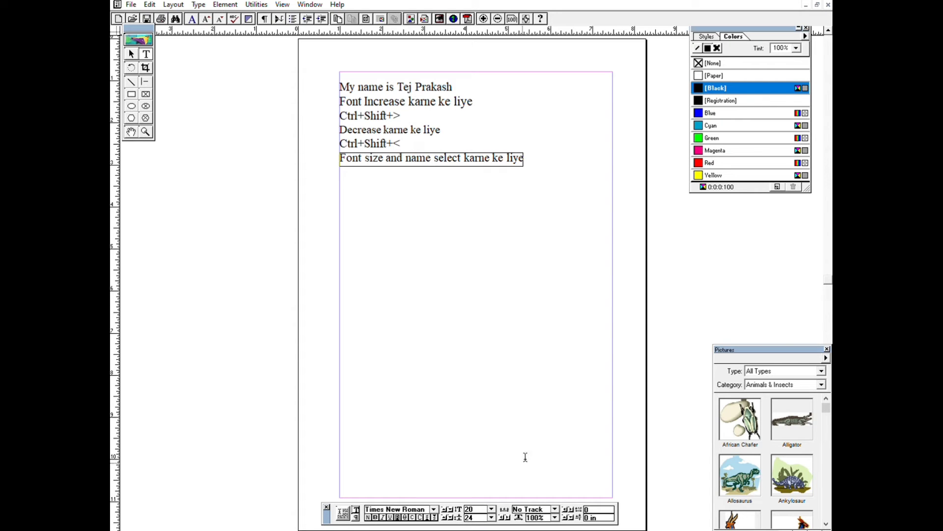
type("A")
key("BackSpace")
key("BackSpace")
key("BackSpace")
key("BackSpace")
key("BackSpace")
key("BackSpace")
key("BackSpace")
key("BackSpace")
key("BackSpace")
key("BackSpace")
key("BackSpace")
type("Arial")
key("Return")
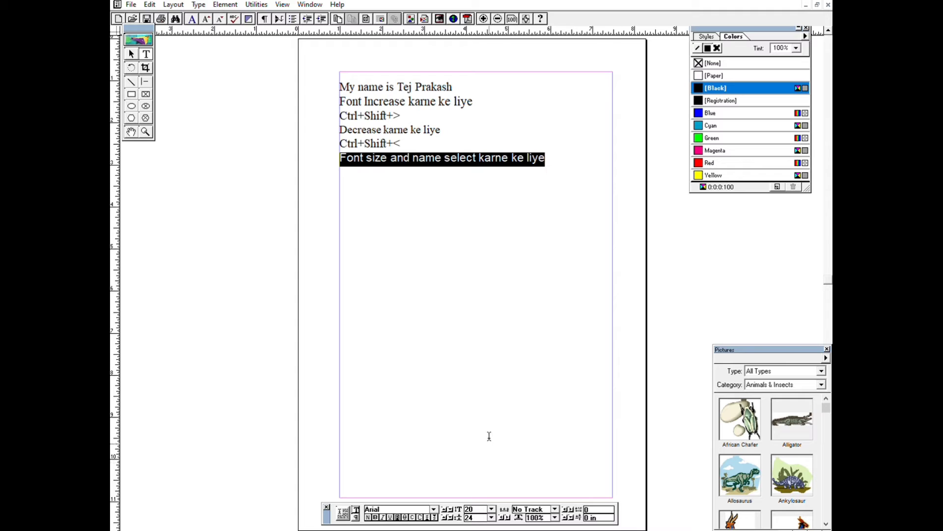
left_click(564, 166)
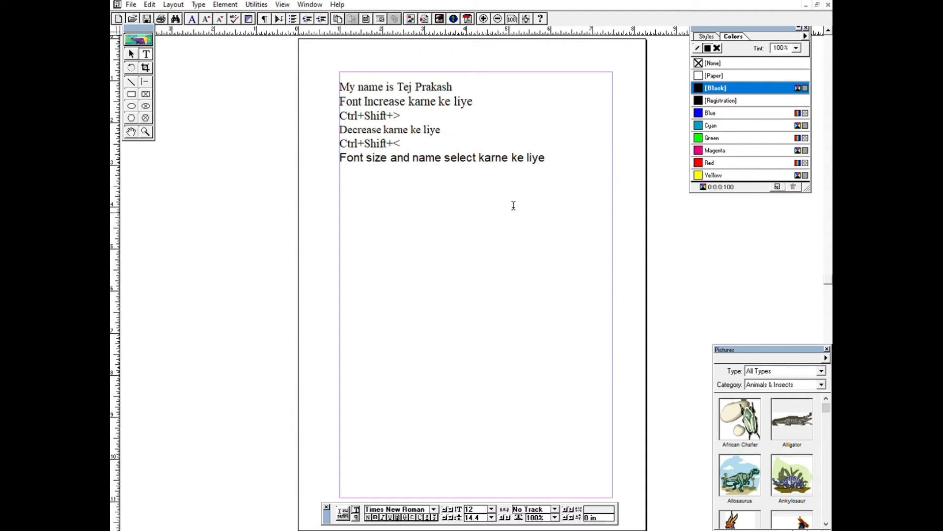
Format the line "Font size and name select karne ke liye" as bold, italic and underlined.
left_click_drag(552, 156, 344, 155)
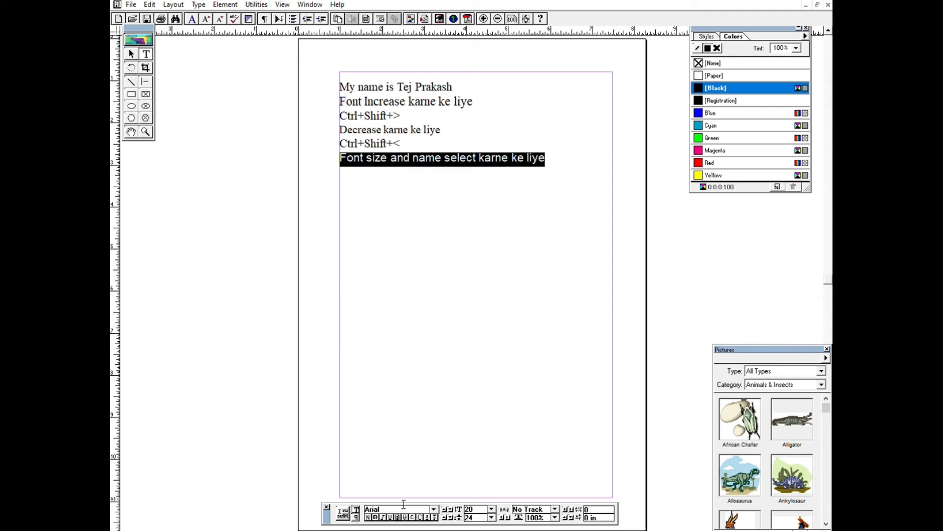
left_click(375, 516)
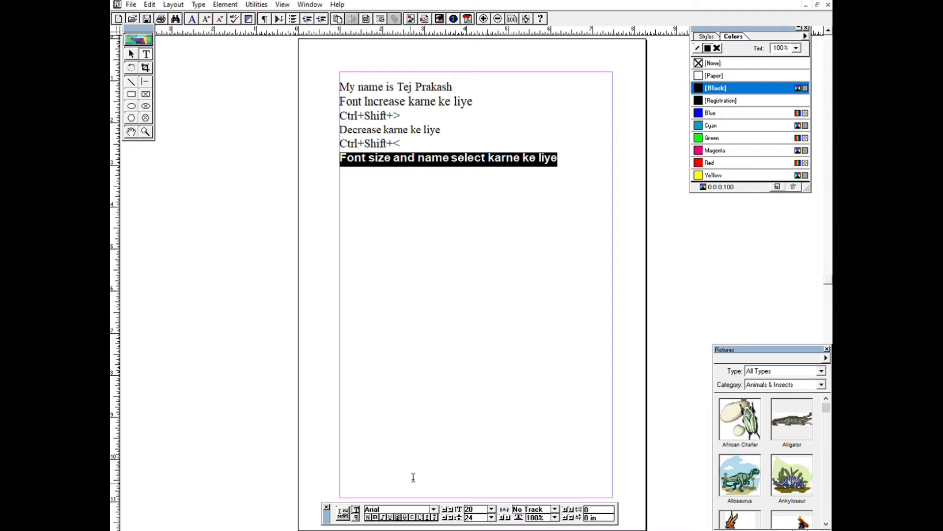
key("ctrl+shift+i")
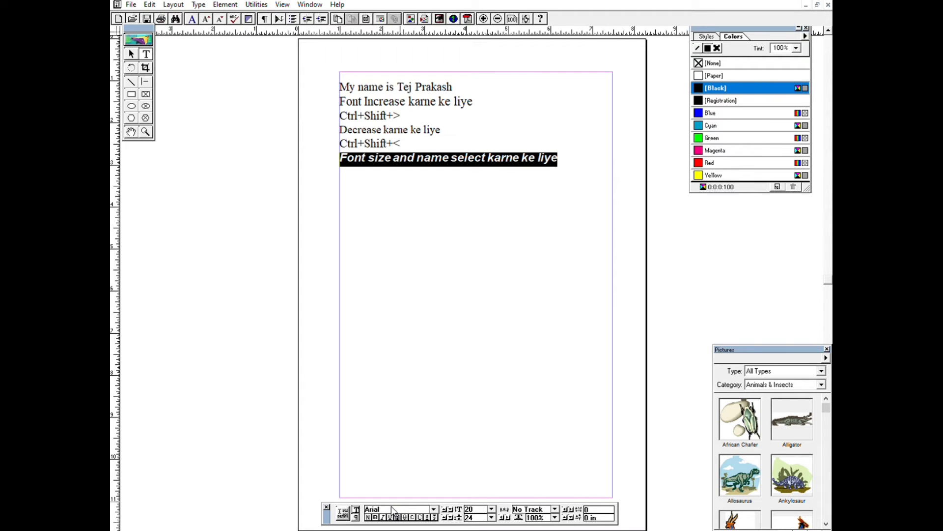
key("ctrl+shift+u")
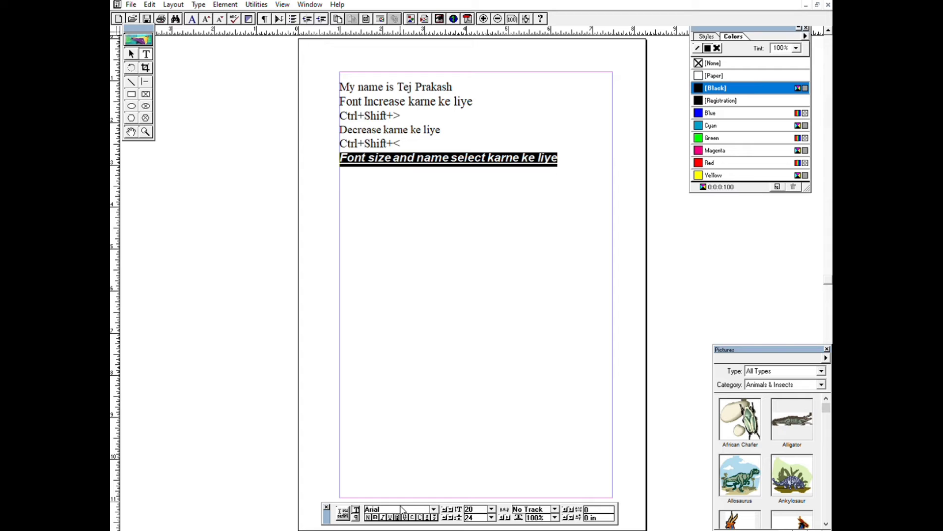
Try the reverse, strikethrough, small caps and all caps styles on the "Font size and name select karne ke liye" line.
key("ctrl+shift+v")
key("ctrl+shift+slash")
key("ctrl+shift+slash")
key("ctrl+shift+h")
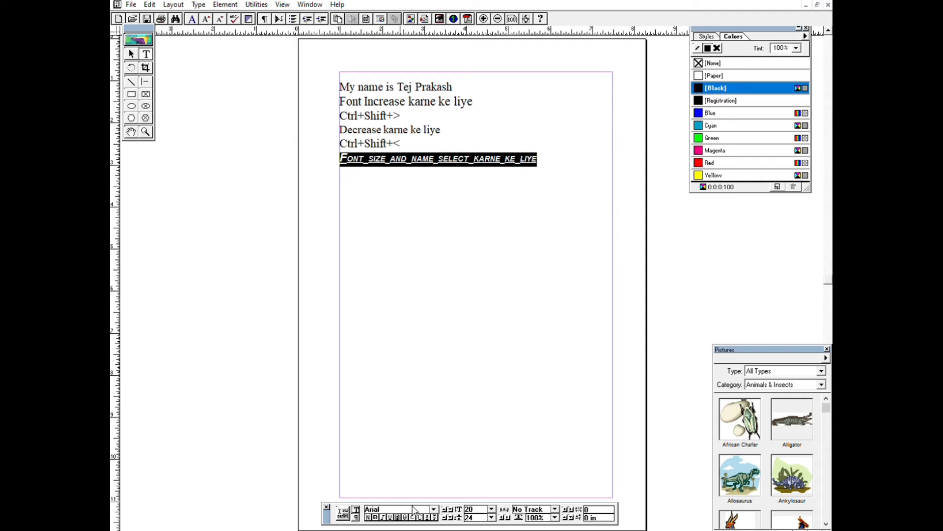
key("ctrl+shift+h")
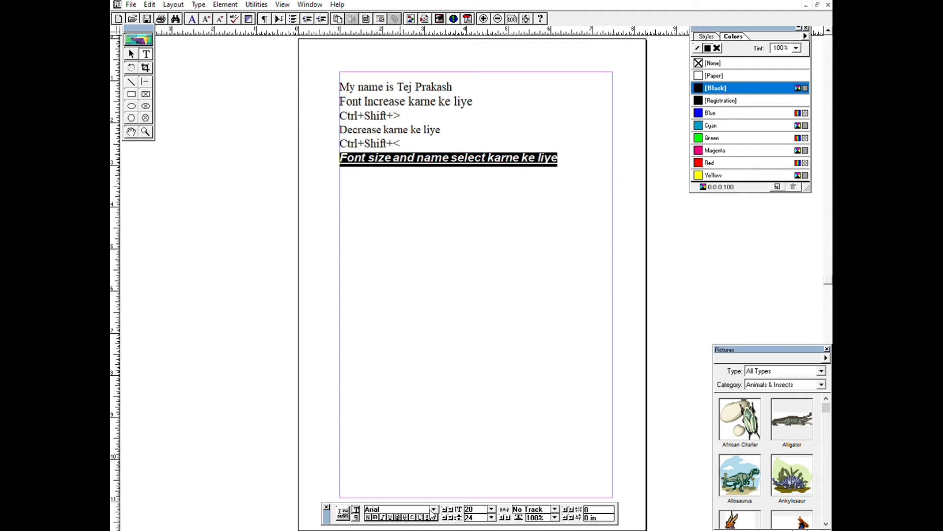
left_click(421, 514)
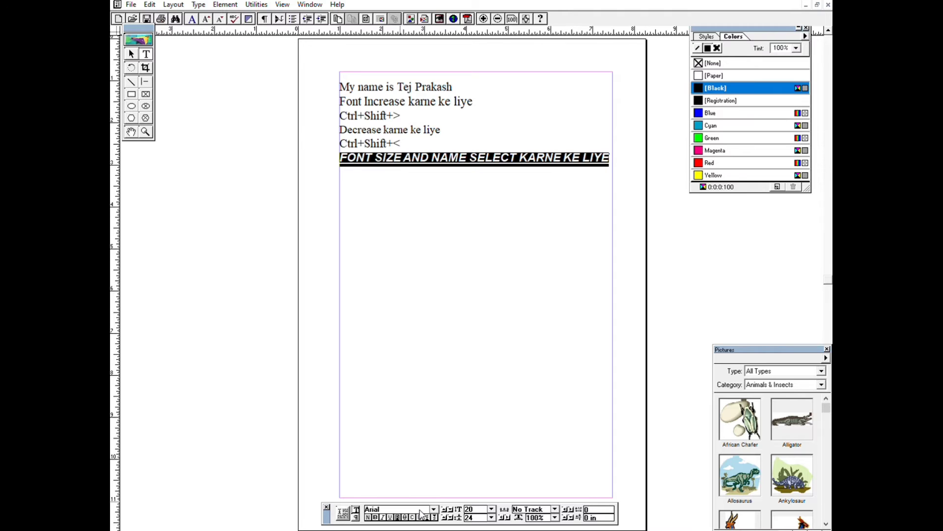
left_click(421, 515)
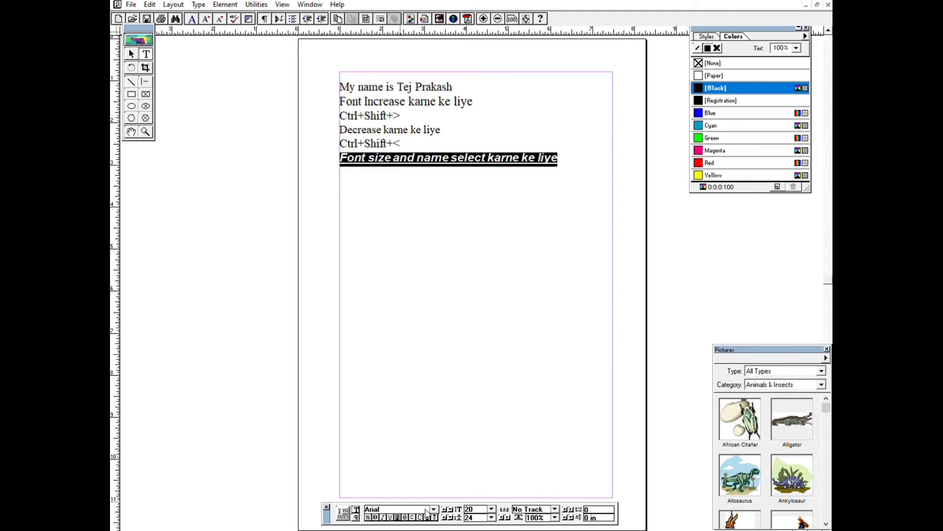
Apply superscript to the "Font size and name select karne ke liye" line.
left_click(427, 515)
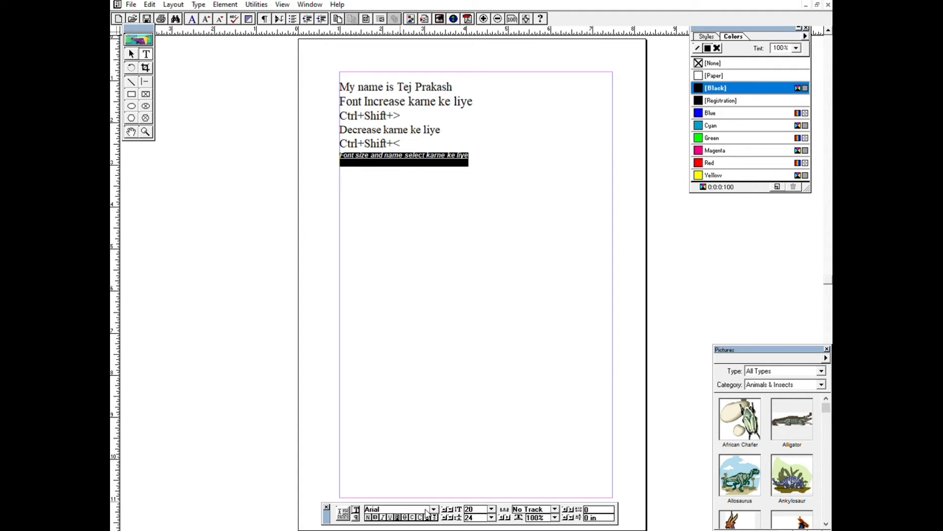
Switch the "Font size and name select karne ke liye" line to subscript, and return it to the normal position.
left_click(434, 514)
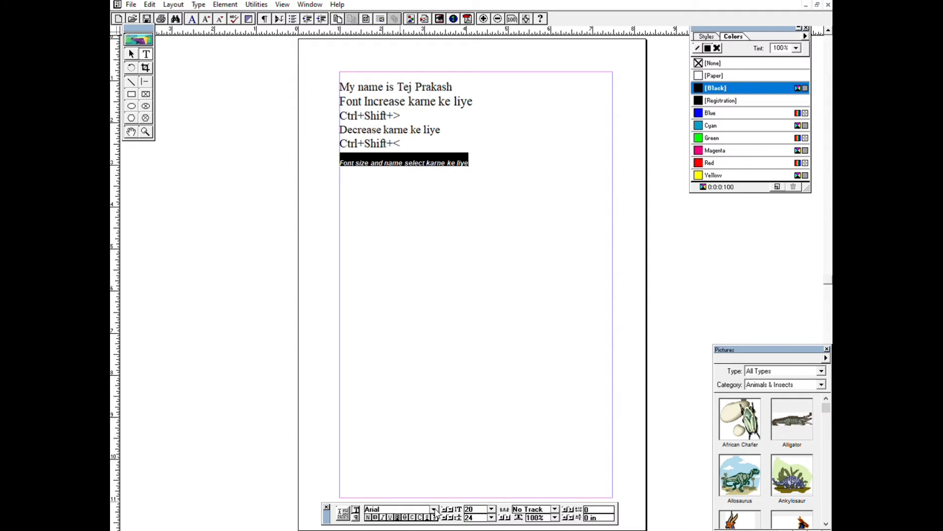
left_click(435, 514)
left_click(482, 378)
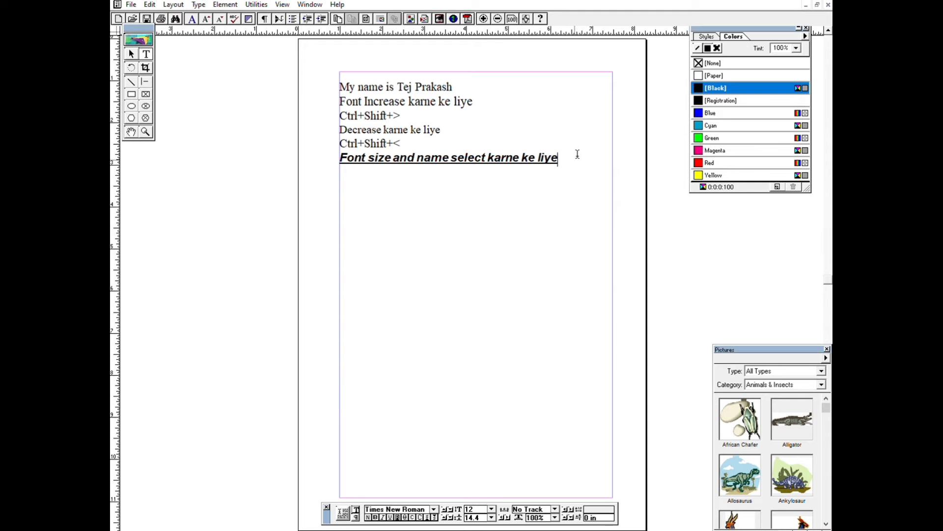
Set the font size of the "Font size and name select karne ke liye" line to 30.
left_click_drag(574, 157, 339, 158)
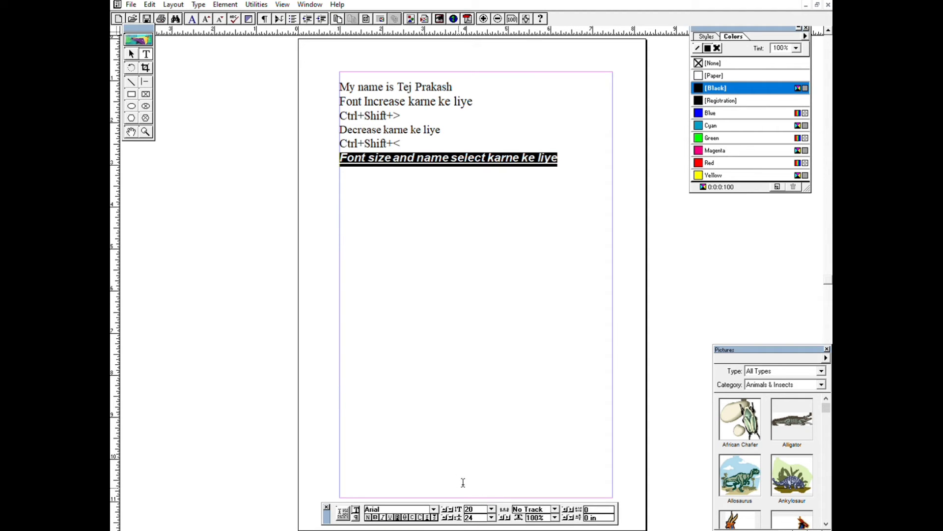
left_click(492, 508)
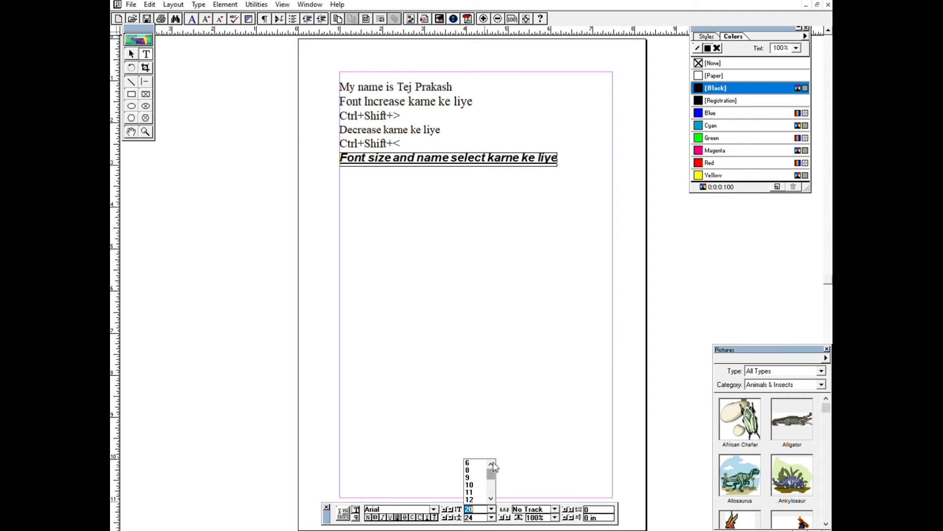
left_click_drag(493, 463, 494, 473)
left_click(470, 484)
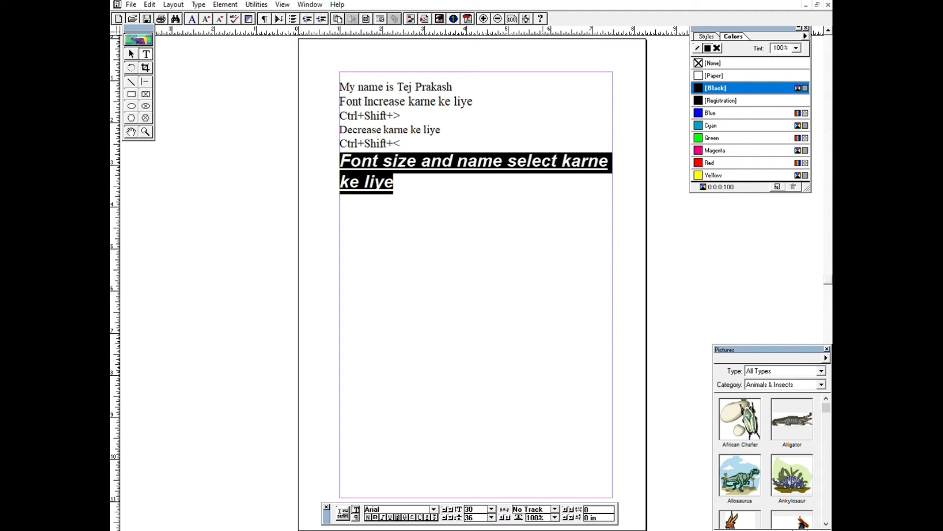
Set the leading of the "Font size and name select karne ke liye" text to 60.
left_click(491, 517)
left_click(491, 504)
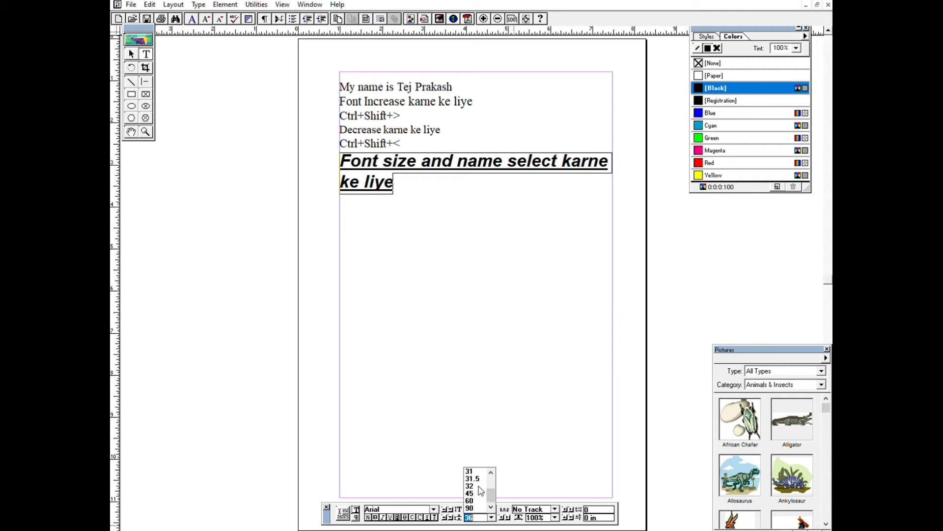
left_click(472, 503)
left_click(434, 332)
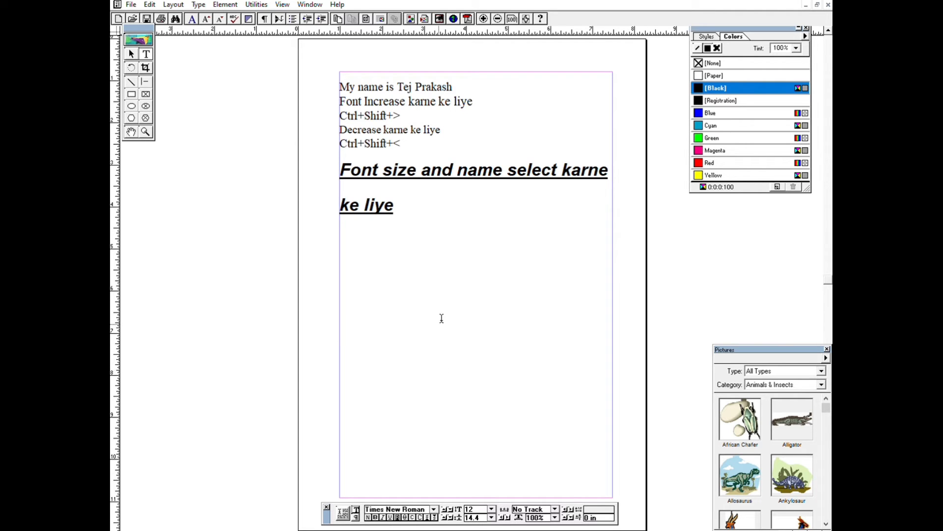
Widen the characters of the "Font size and name select karne ke liye" text to 130%.
left_click_drag(423, 220, 310, 165)
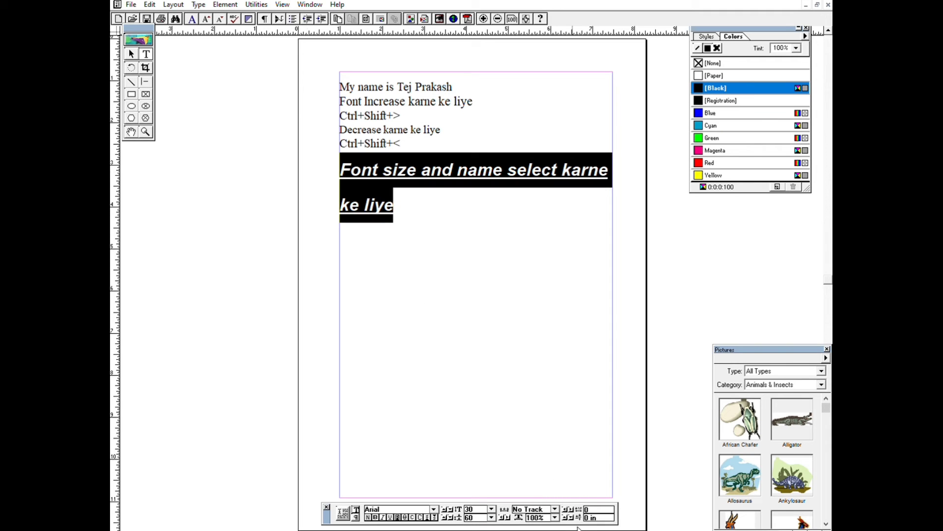
left_click(555, 517)
left_click(538, 507)
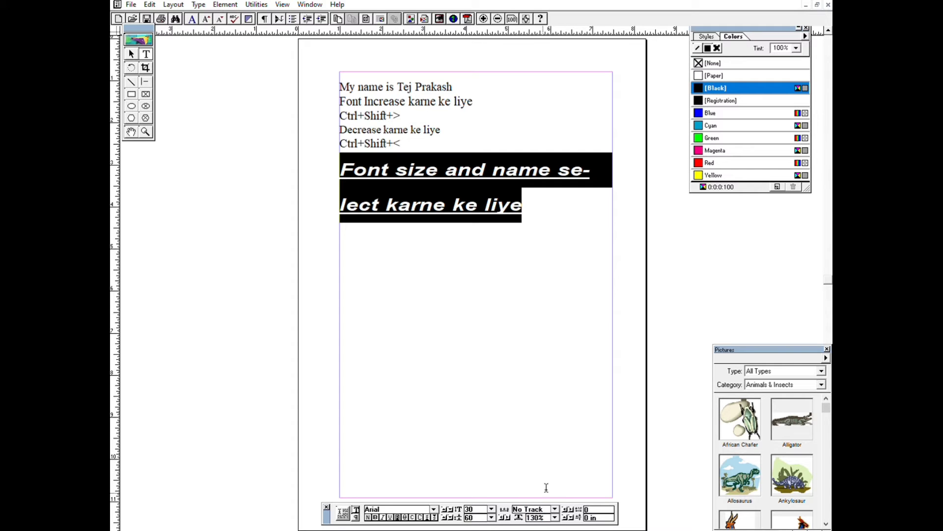
Try Very Tight tracking on the "Font size and name select karne ke liye" text, and set it to Very Loose.
left_click(554, 509)
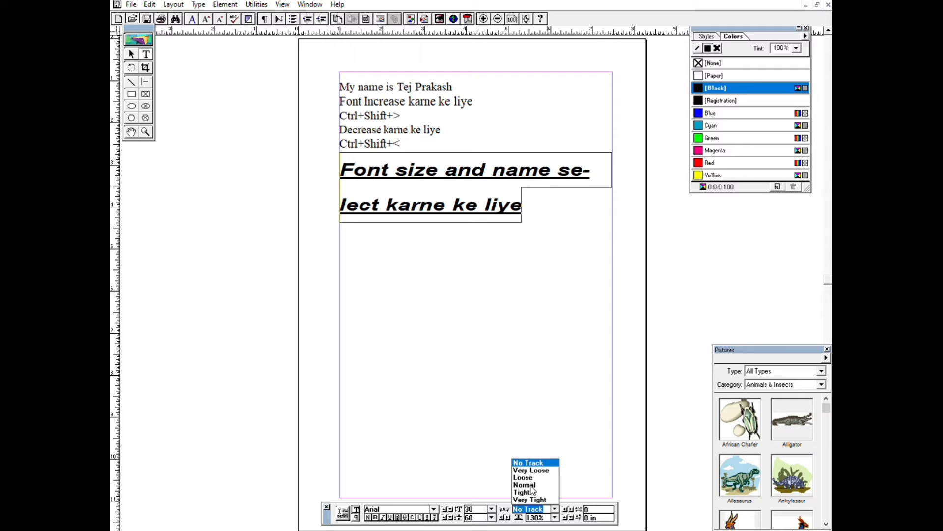
left_click(533, 498)
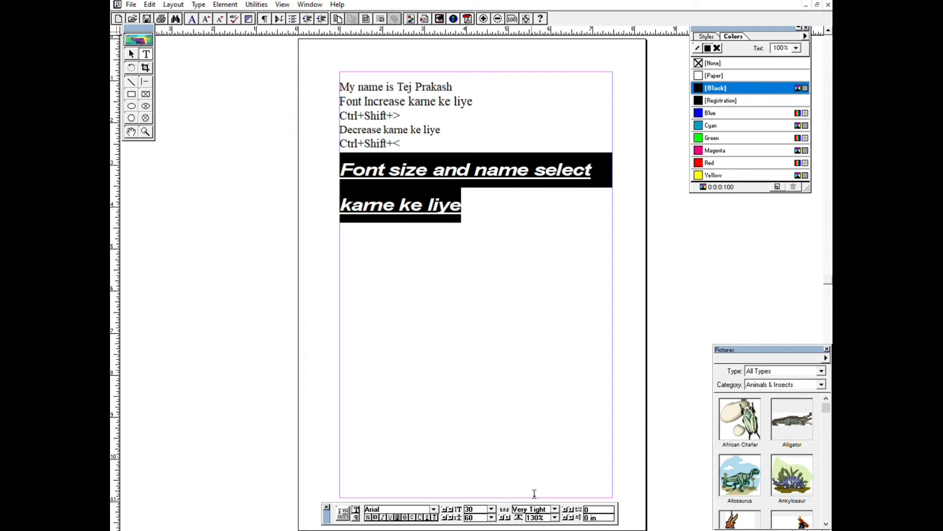
left_click(554, 508)
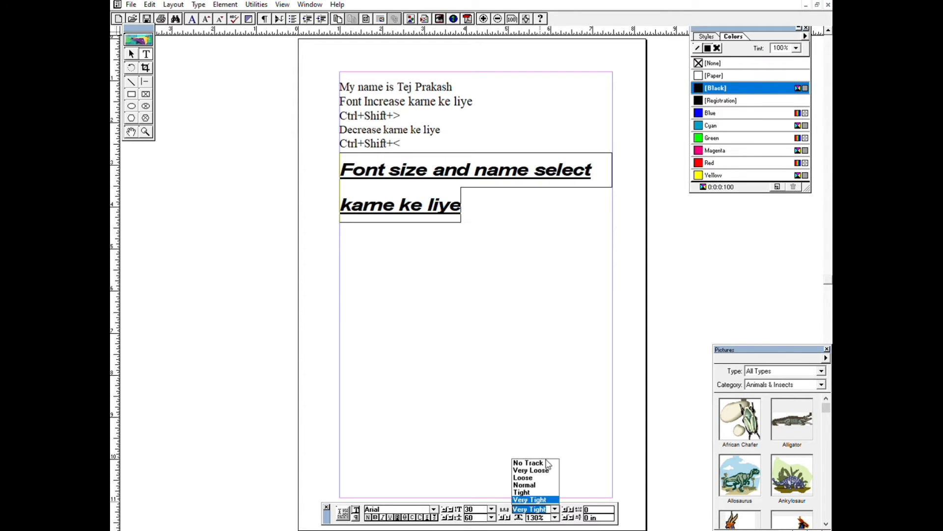
left_click(548, 469)
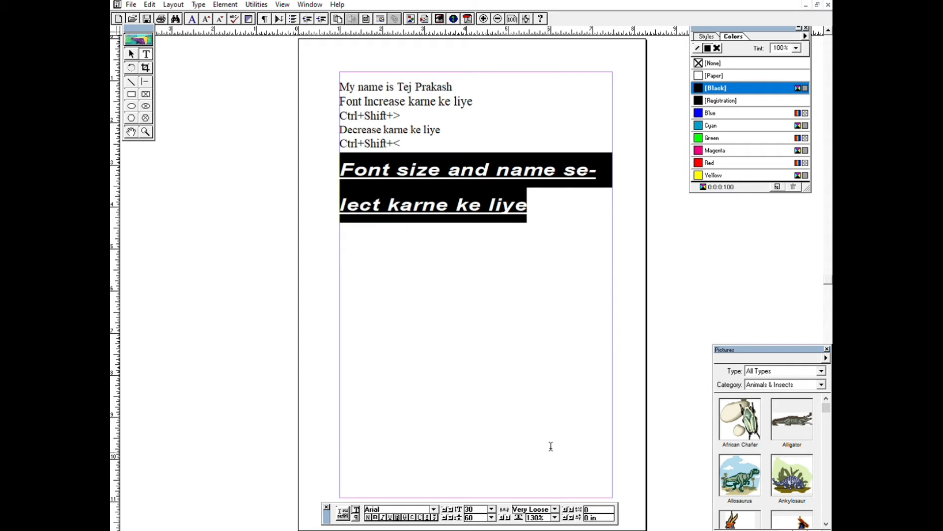
left_click(550, 445)
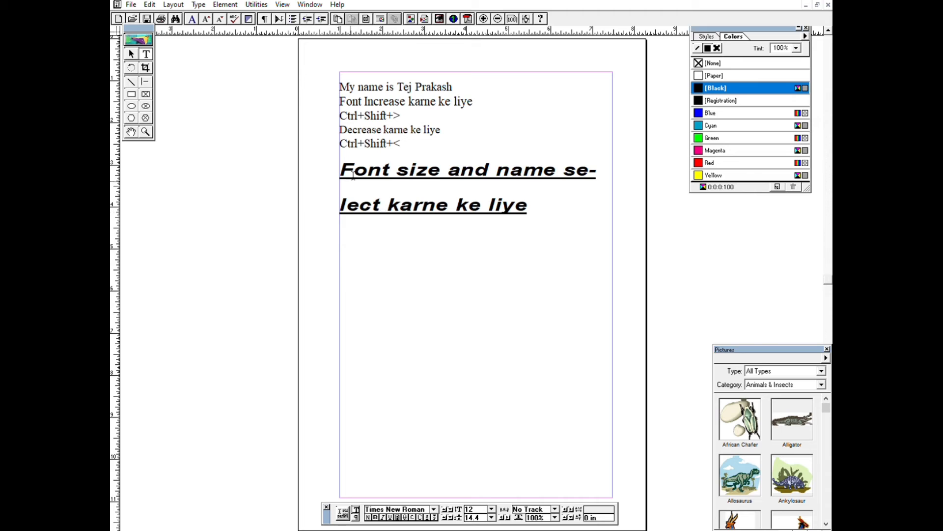
Set the kerning of the "Font size and name select karne ke liye" text to 1.
left_click_drag(340, 169, 551, 210)
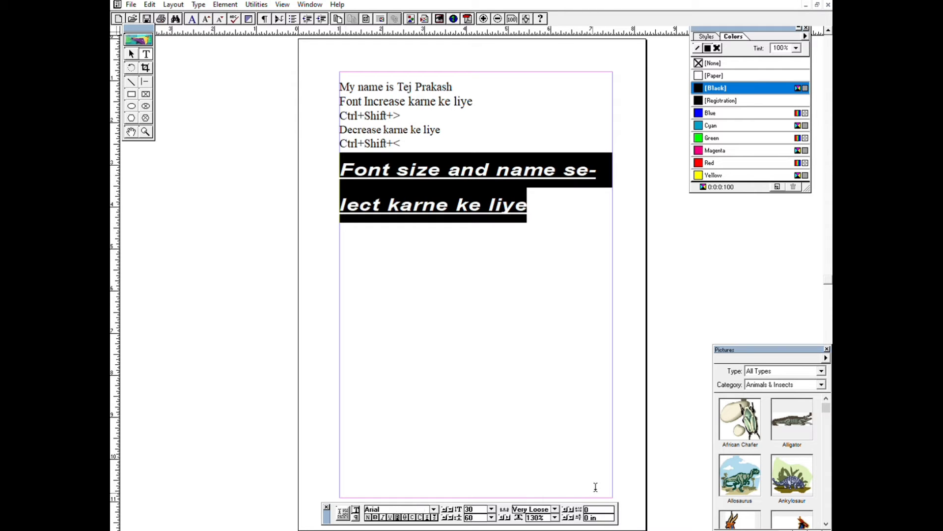
left_click_drag(596, 509, 461, 478)
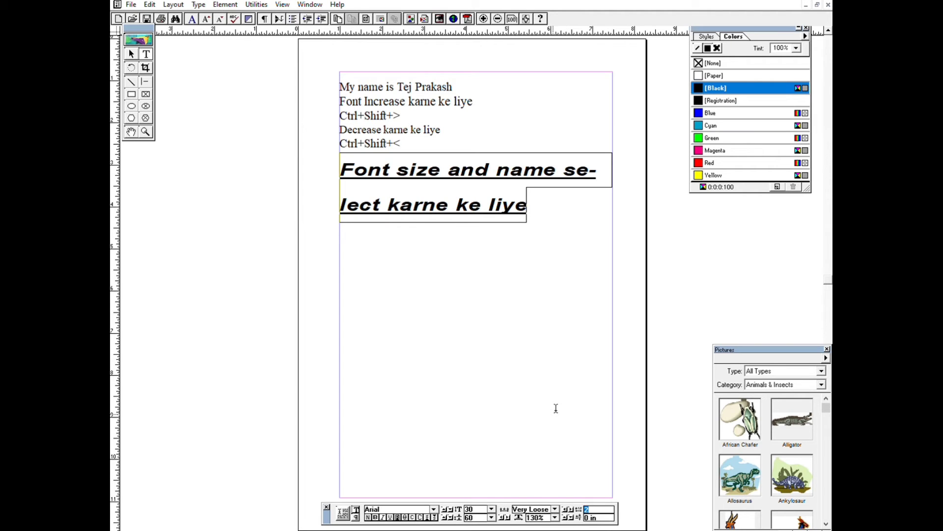
type("1")
key("Return")
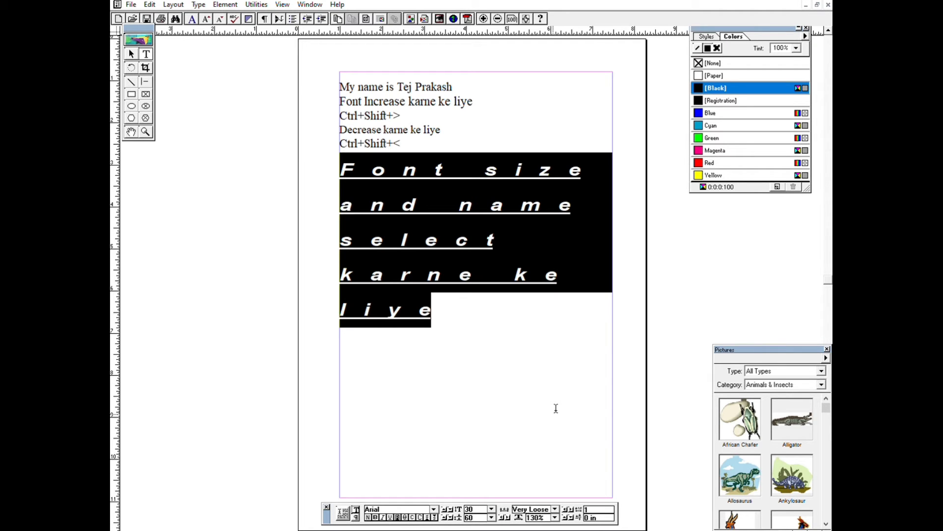
key("BackSpace")
type(".1")
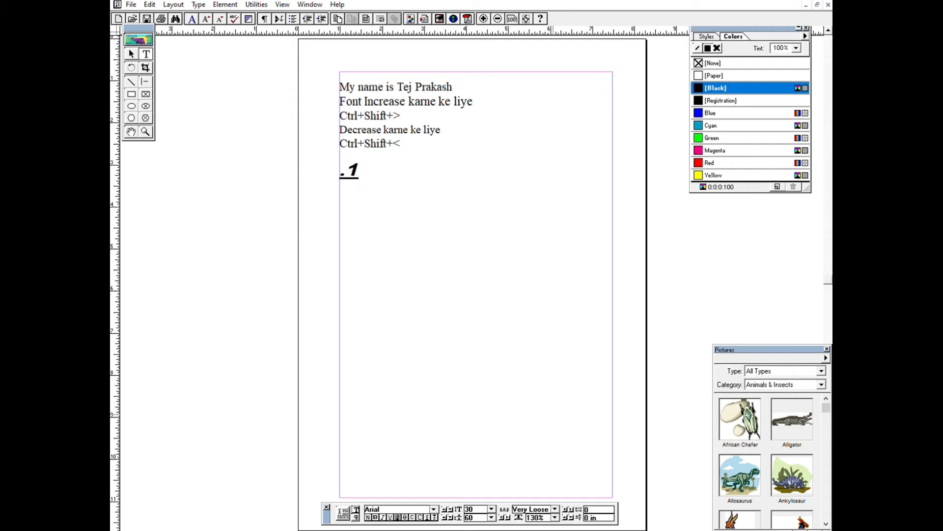
key("ctrl+z")
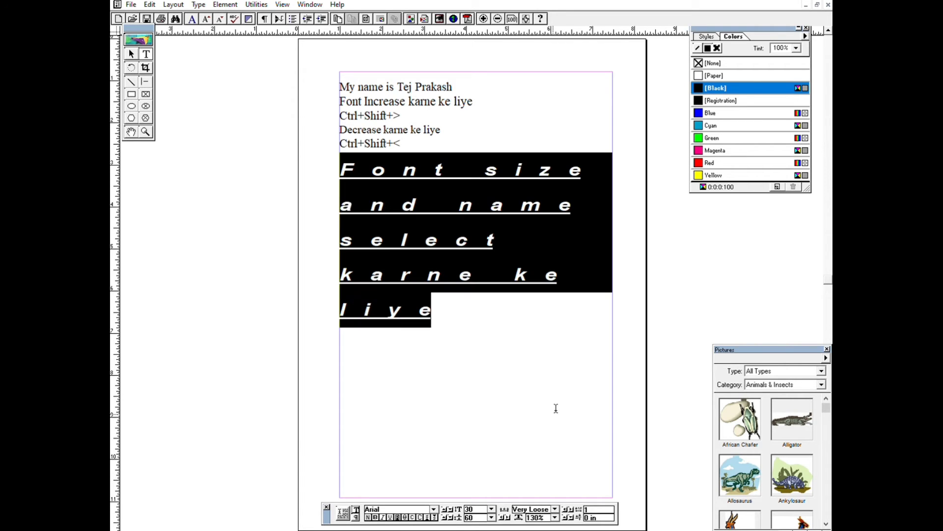
Try a kerning of -1 on the "Font size and name select karne ke liye" text, and set it to 0.05.
left_click(594, 509)
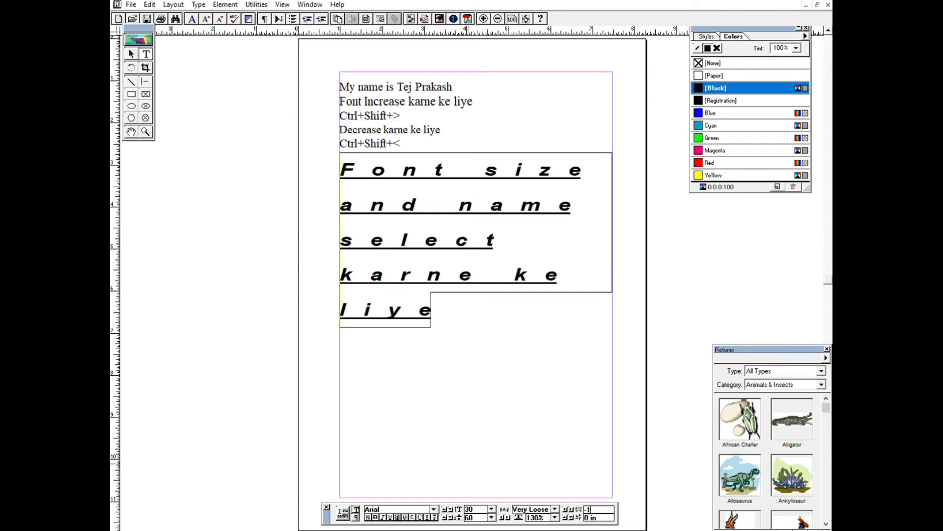
key("Return")
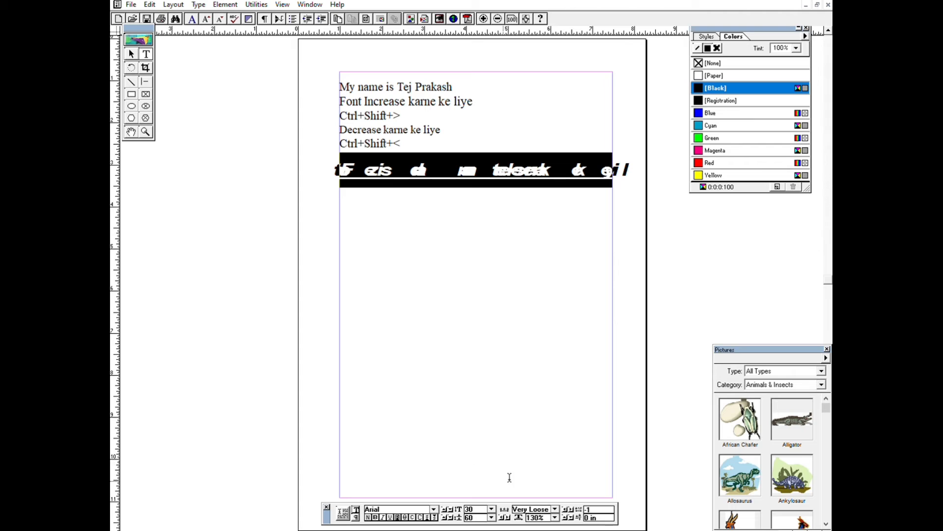
left_click_drag(600, 508, 418, 465)
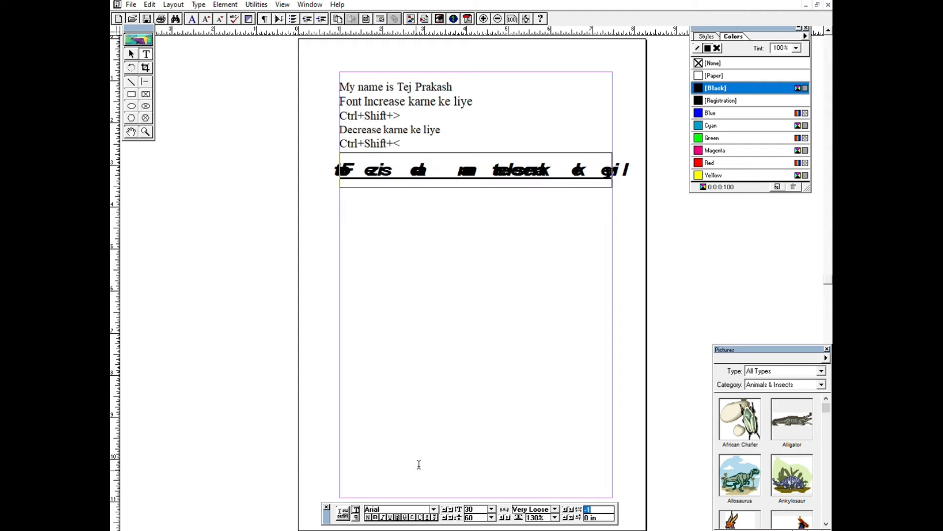
key("BackSpace")
key("Return")
left_click(419, 462)
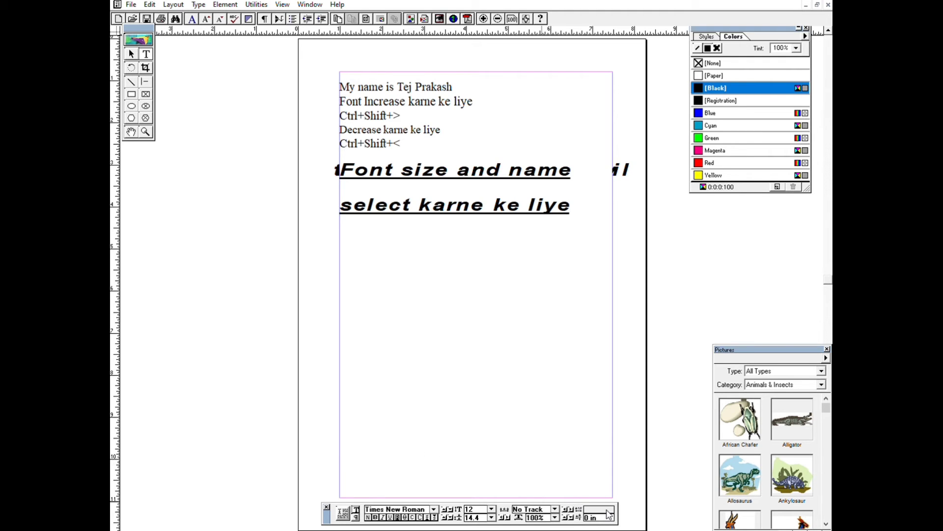
left_click(433, 351)
Try Magenta and Yellow as the text colour of "Font size and name select karne ke liye".
left_click_drag(344, 171, 570, 205)
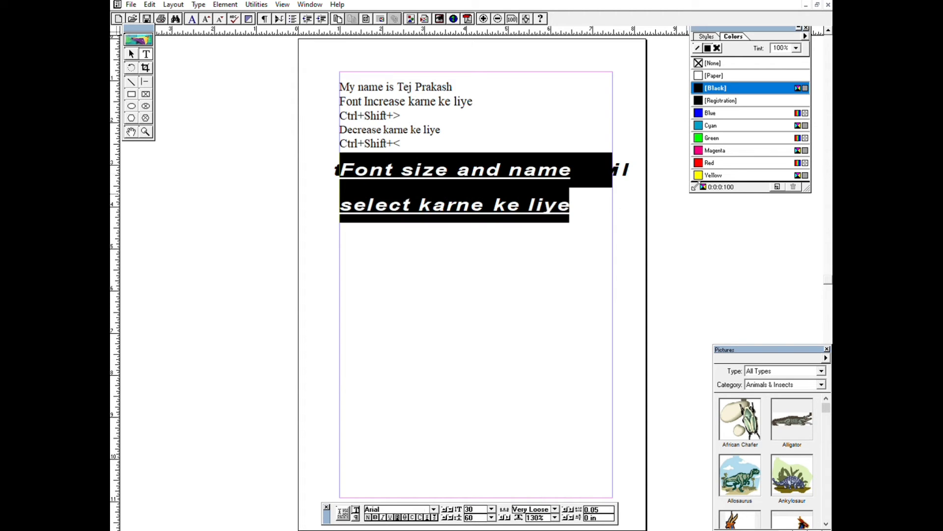
left_click(701, 149)
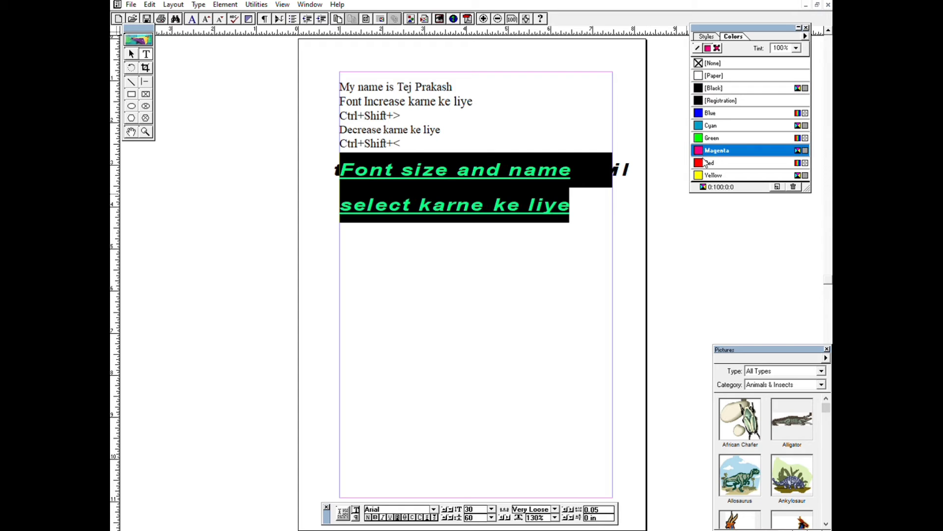
left_click(523, 241)
left_click_drag(344, 170, 669, 216)
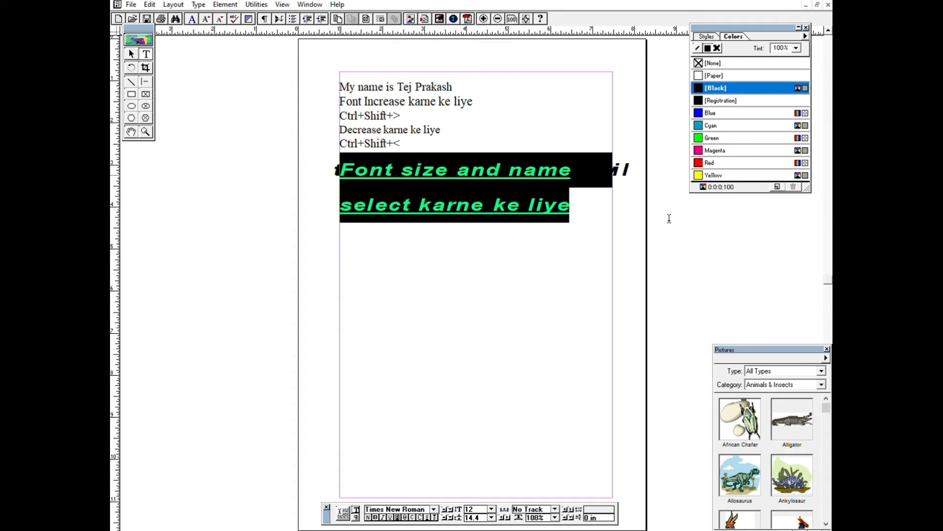
left_click(710, 175)
left_click(534, 230)
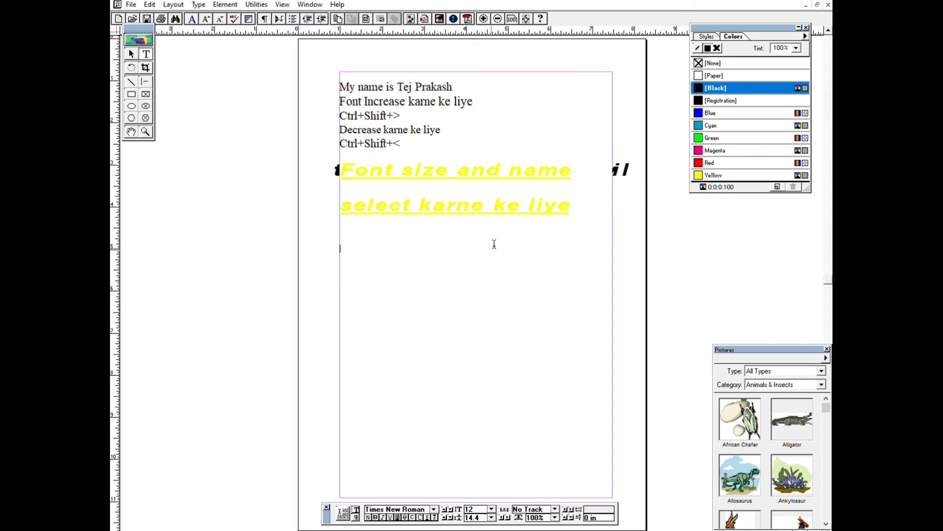
Colour the "Font size and name select karne ke liye" text Blue.
left_click(392, 178)
left_click_drag(342, 170, 617, 196)
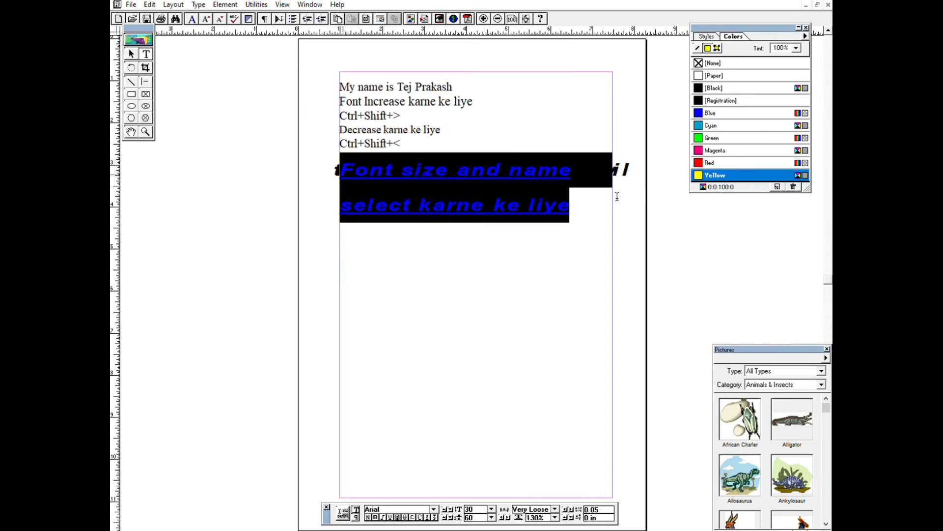
left_click(708, 112)
left_click(538, 256)
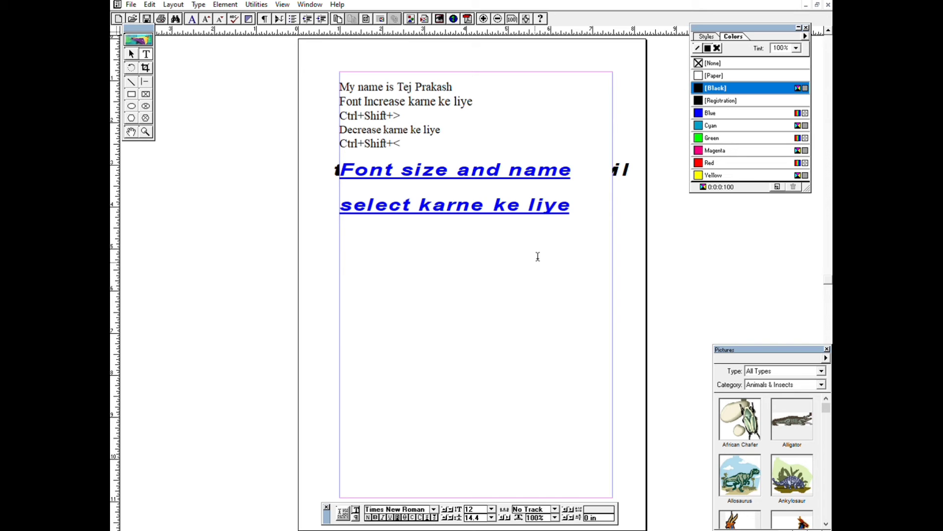
Move the whole text block down and to the right, to about X 2.3 in and Y 3.5 in.
left_click(132, 50)
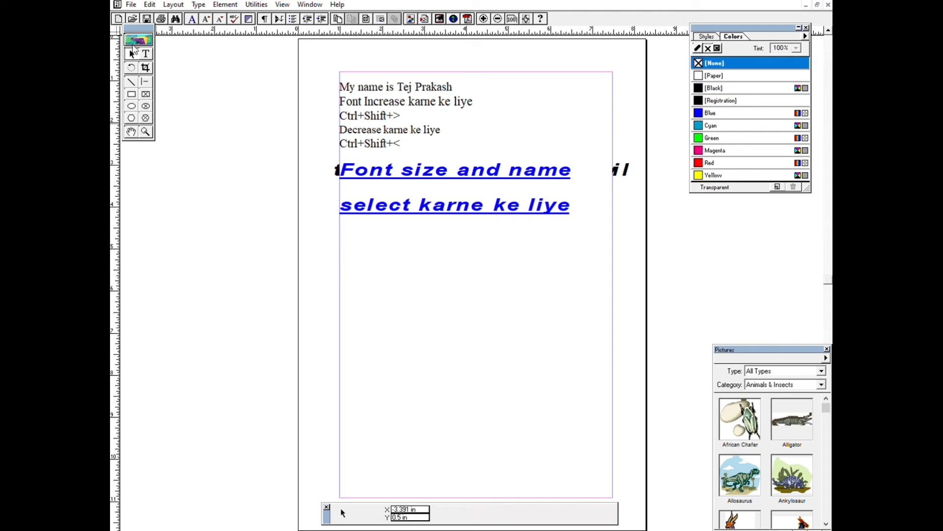
left_click(523, 170)
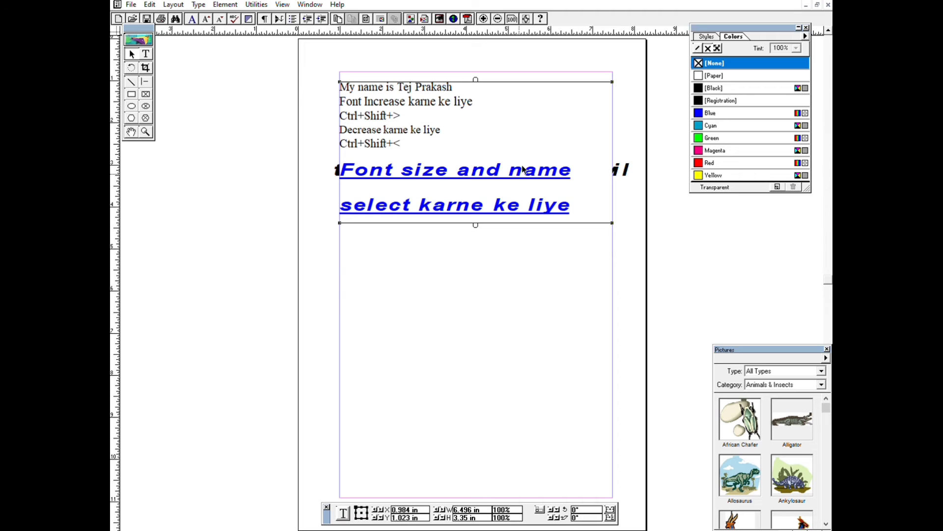
left_click_drag(524, 169, 582, 276)
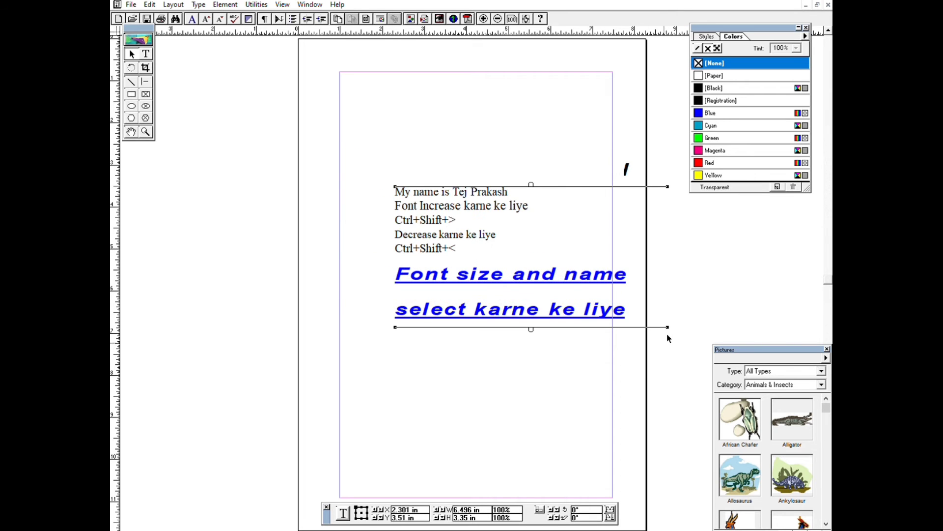
Resize the text block to about 4.3 in wide and 4.2 in high, and move it farther down the page.
left_click_drag(670, 326, 575, 336)
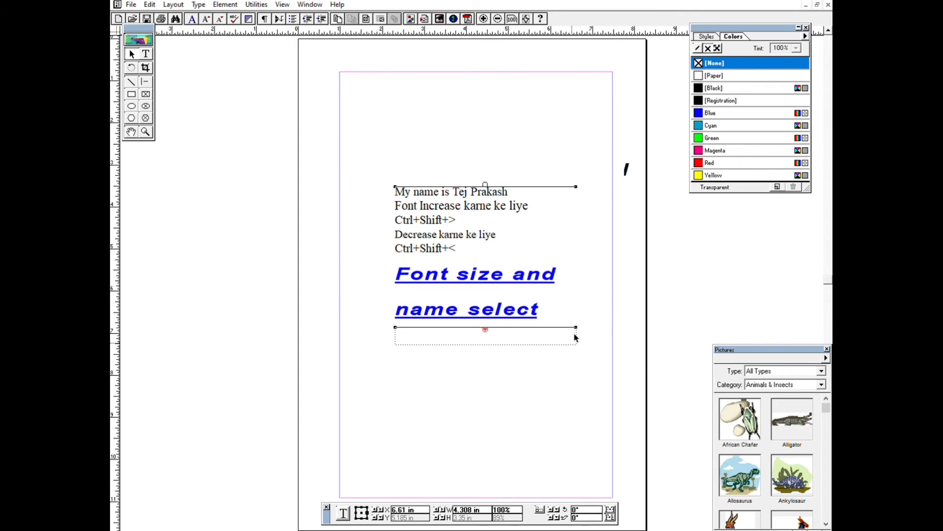
left_click_drag(491, 325, 496, 379)
left_click_drag(477, 290, 497, 359)
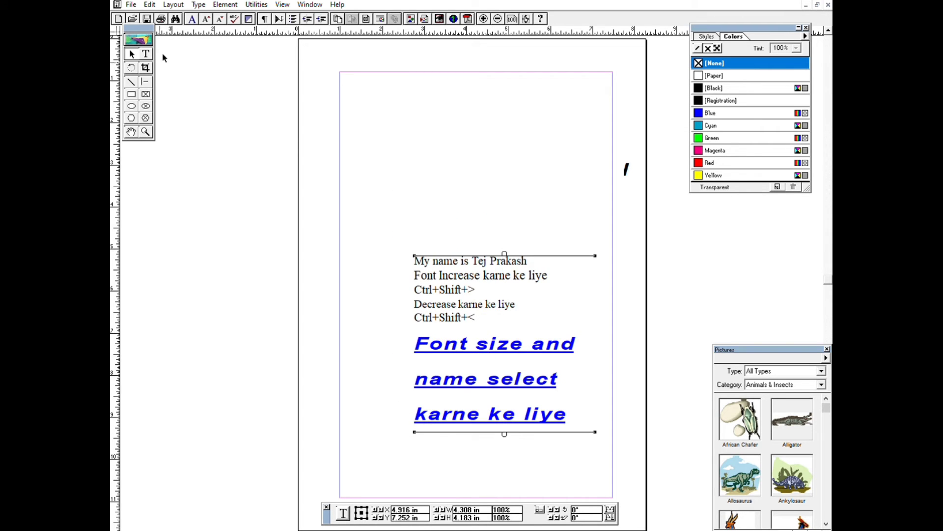
Rotate the text block clockwise to about -67.57°.
left_click(131, 68)
left_click_drag(595, 256, 626, 318)
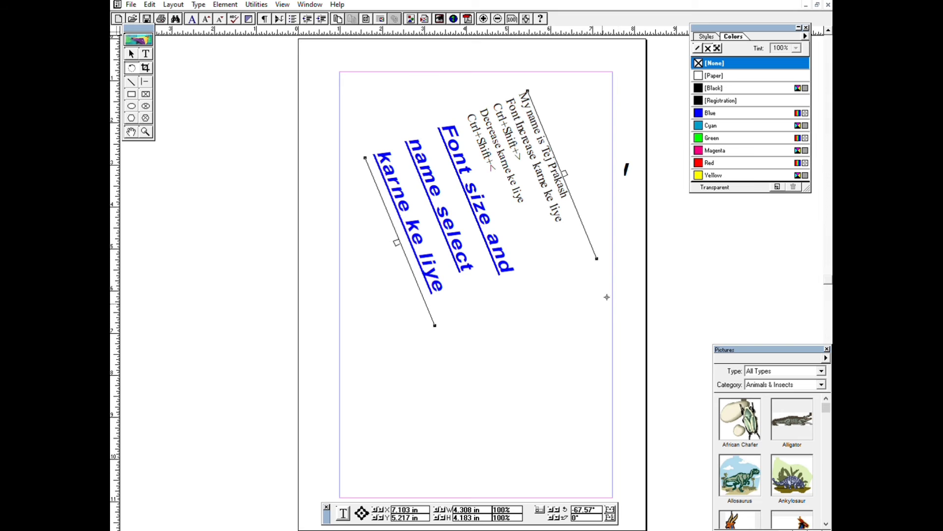
Rotate the text block back to nearly level, at about -6.39°.
left_click_drag(598, 255, 627, 205)
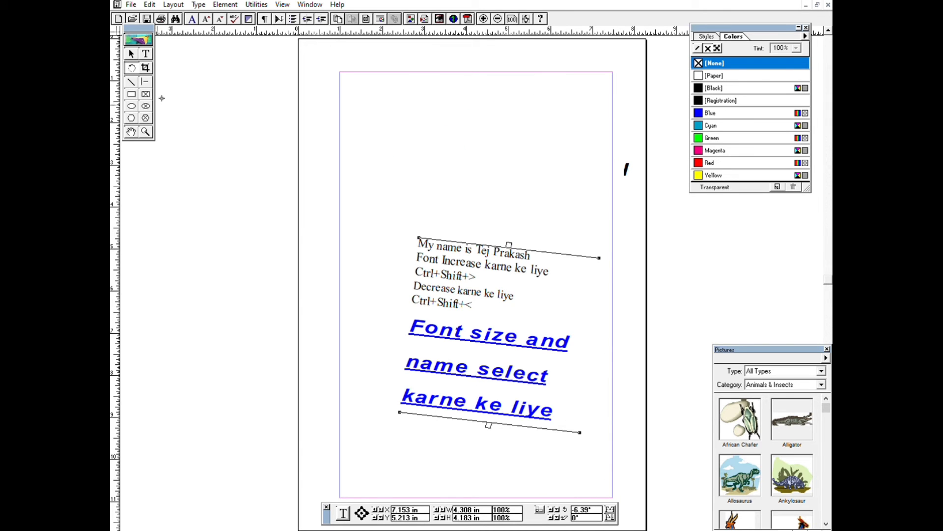
Place the Data Interpretation book picture above the text, about 3 in by 2.35 in, and crop its sides to about 2.18 in wide.
left_click(146, 67)
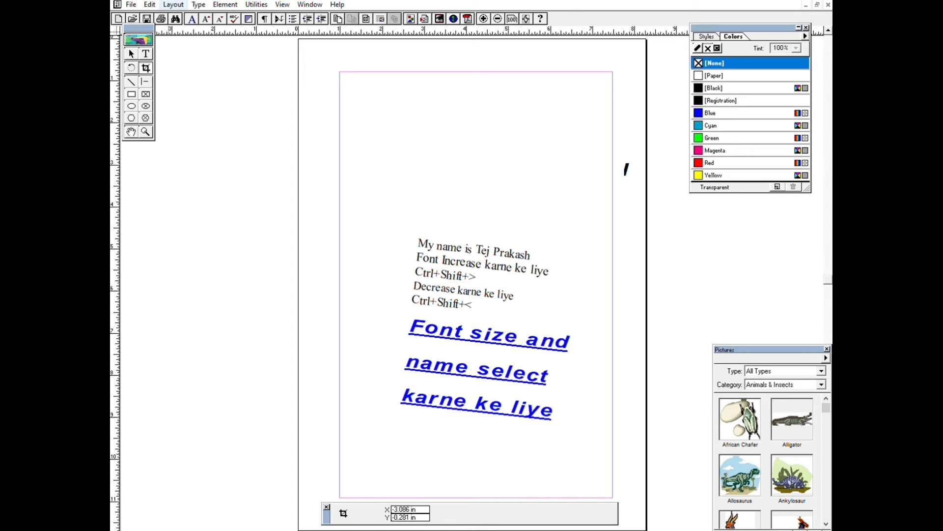
left_click(187, 101)
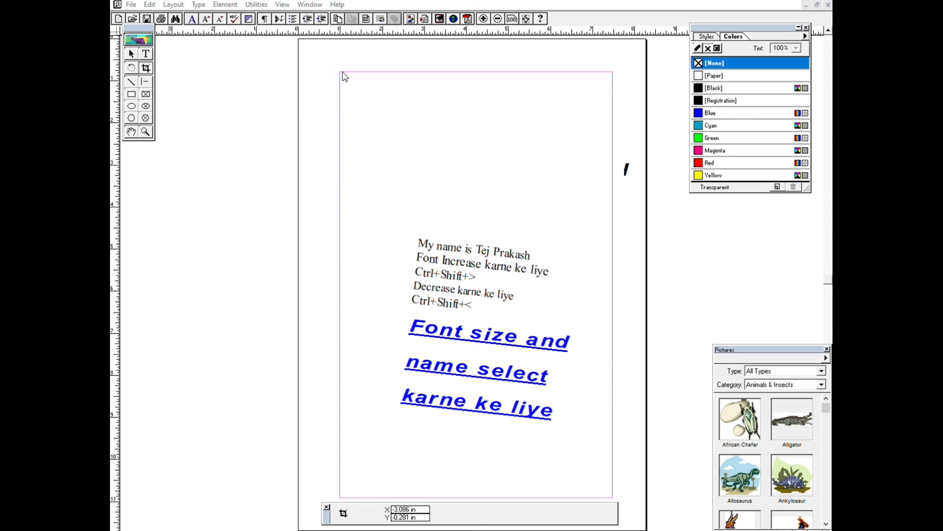
double_click(214, 57)
left_click_drag(344, 92, 479, 194)
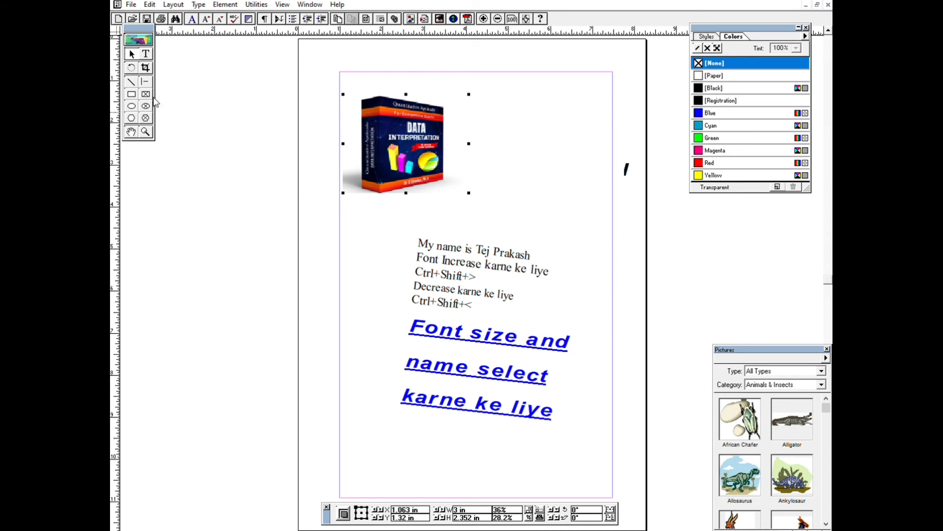
left_click_drag(469, 143, 457, 156)
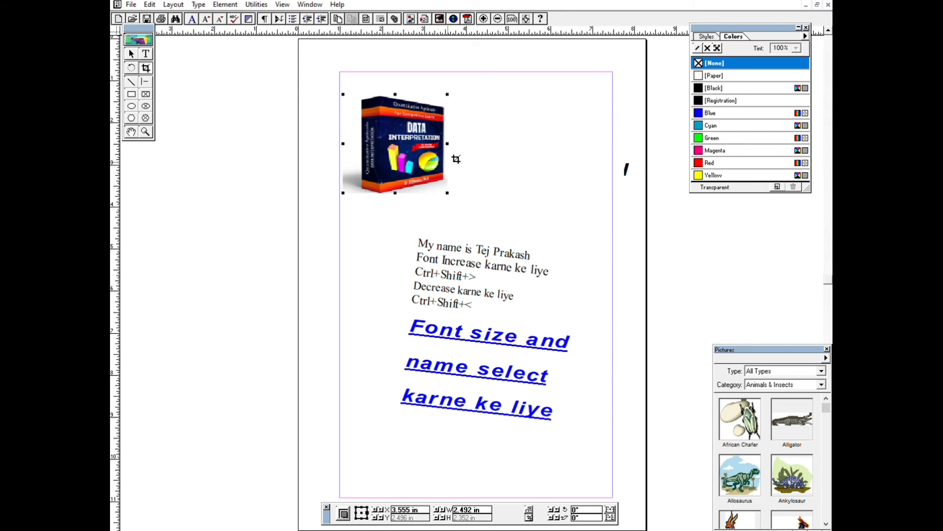
left_click_drag(343, 143, 364, 146)
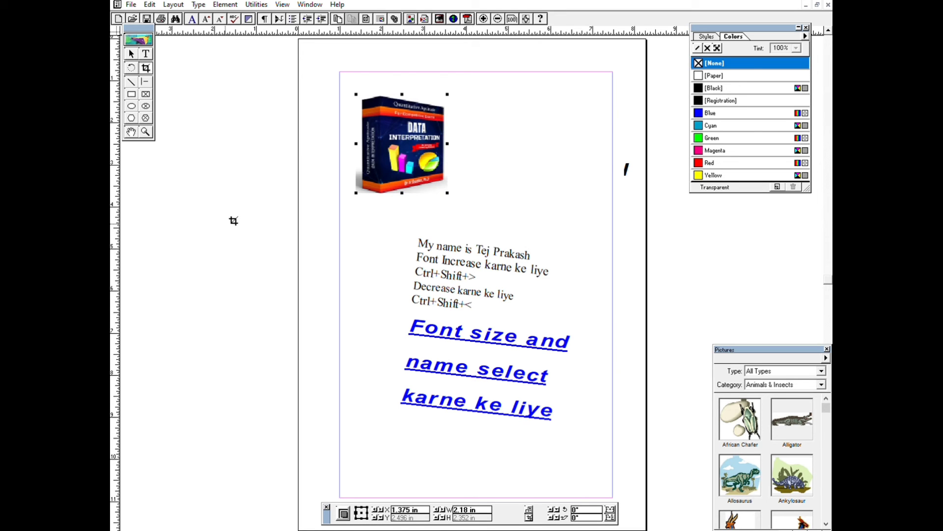
Draw a diagonal line about 1.07 in long beside the book picture, plus a horizontal line and a vertical line about 3.4 in long.
left_click(131, 81)
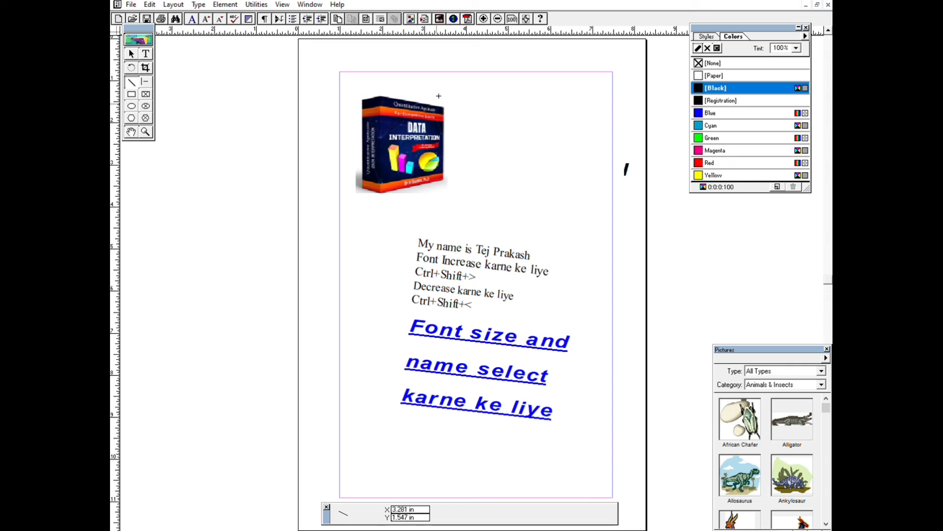
mouse_move(439, 96)
left_mouse_down()
mouse_move(594, 96)
mouse_move(587, 164)
mouse_move(600, 59)
mouse_move(619, 143)
mouse_move(599, 131)
mouse_move(483, 112)
mouse_move(436, 167)
mouse_move(452, 189)
mouse_move(446, 51)
mouse_move(516, 82)
mouse_move(470, 67)
left_mouse_up()
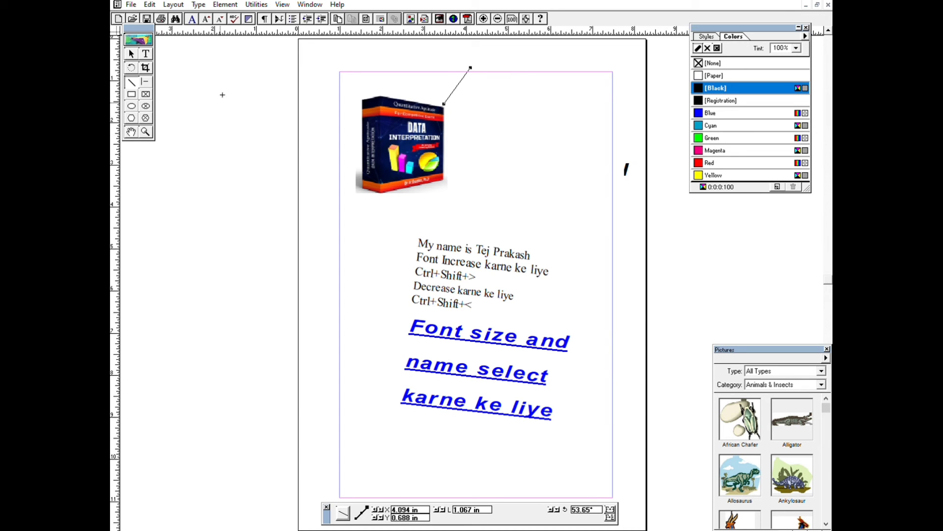
left_click(146, 82)
left_click_drag(455, 104, 646, 103)
left_click_drag(575, 105, 575, 248)
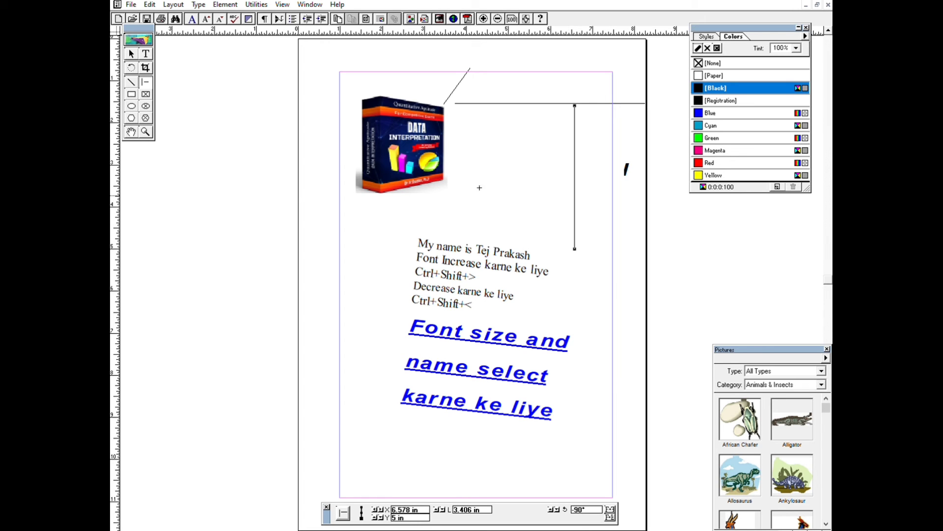
Draw a plain rectangle between the book picture and the vertical line, and a rectangular frame about 1.61 by 1.83 in below the picture.
left_click(131, 94)
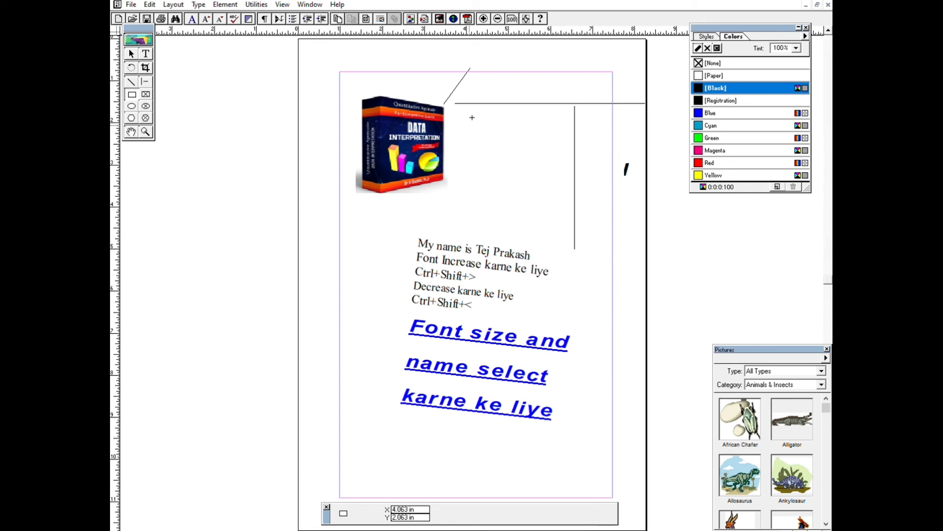
mouse_move(470, 126)
left_mouse_down()
mouse_move(560, 295)
mouse_move(561, 244)
left_mouse_up()
left_click(146, 94)
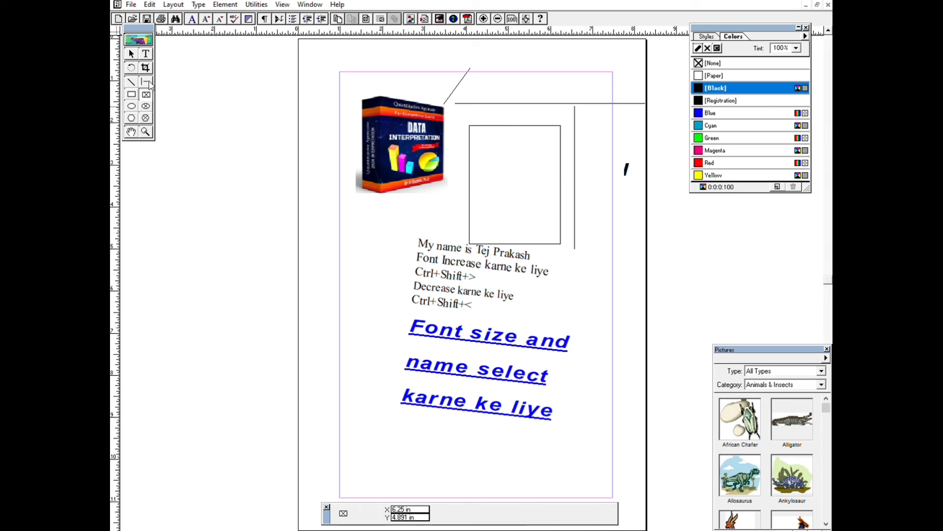
left_click_drag(343, 218, 410, 295)
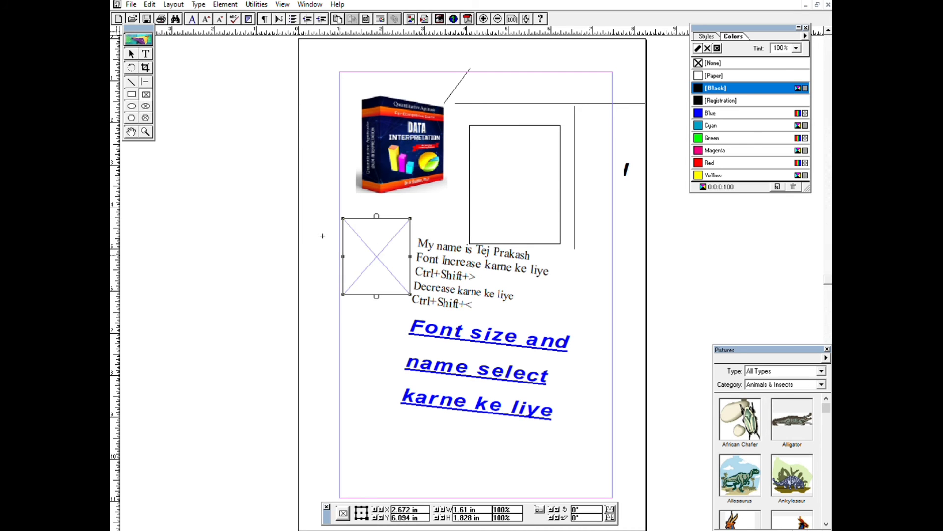
Draw an elliptical frame about 1.81 by 2.45 in right of the text and a plain ellipse about 1.74 by 2.09 in left of it.
left_click(146, 105)
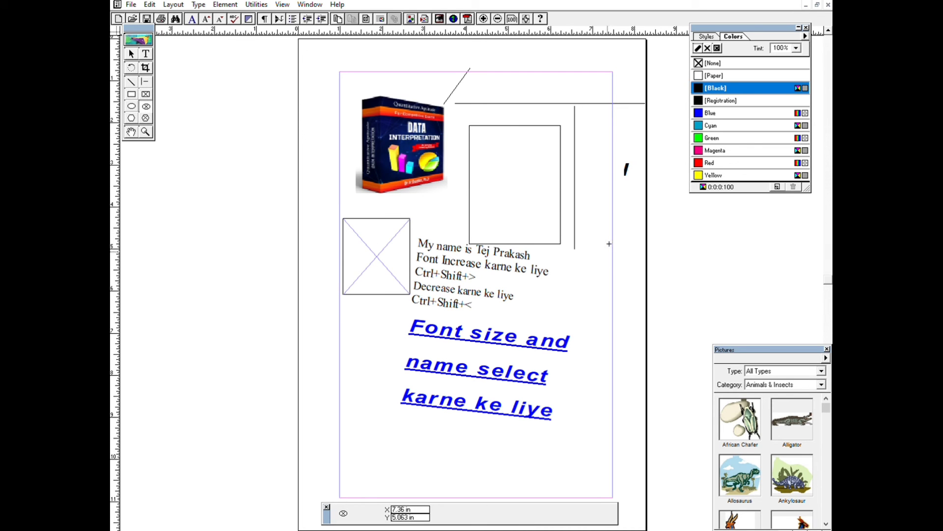
left_click_drag(582, 259, 662, 354)
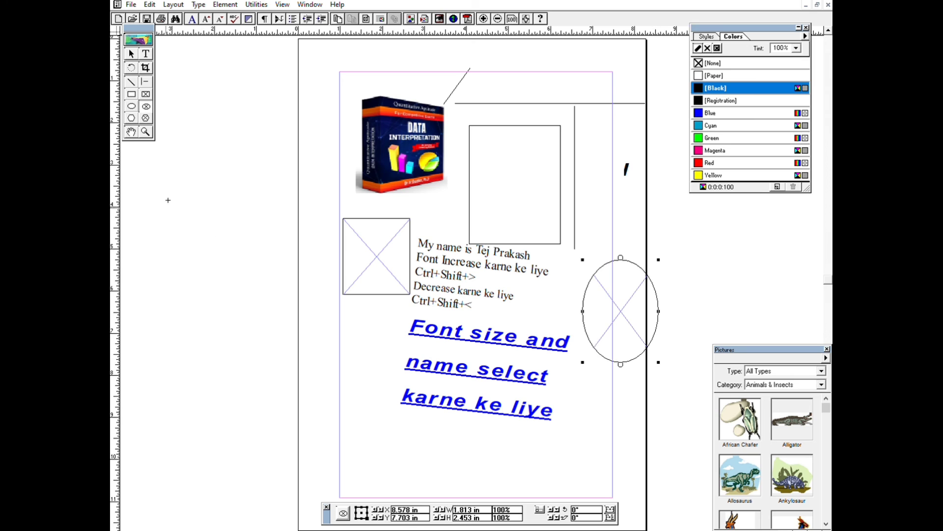
left_click(135, 105)
left_click_drag(340, 312, 414, 393)
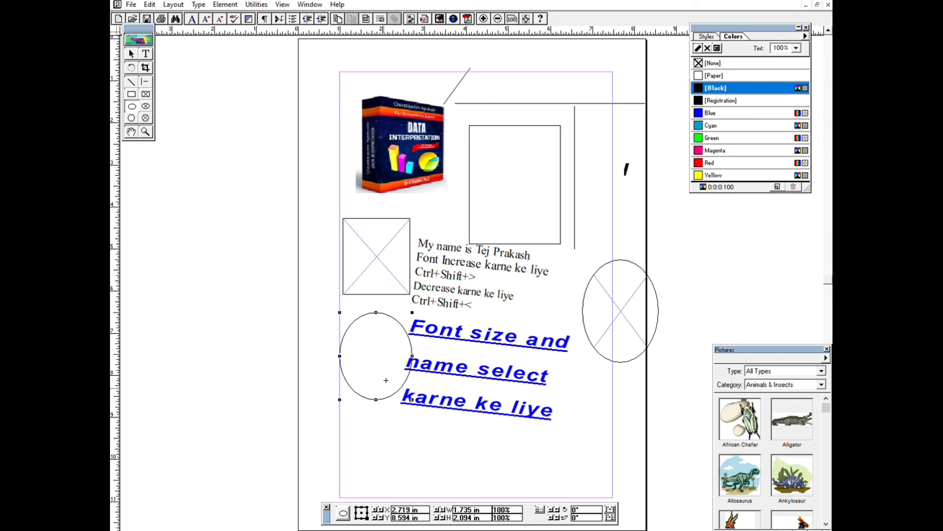
Draw a plain hexagon about 1.74 by 2.27 in and a hexagonal frame about 2.01 by 1.95 in below the text.
left_click(131, 118)
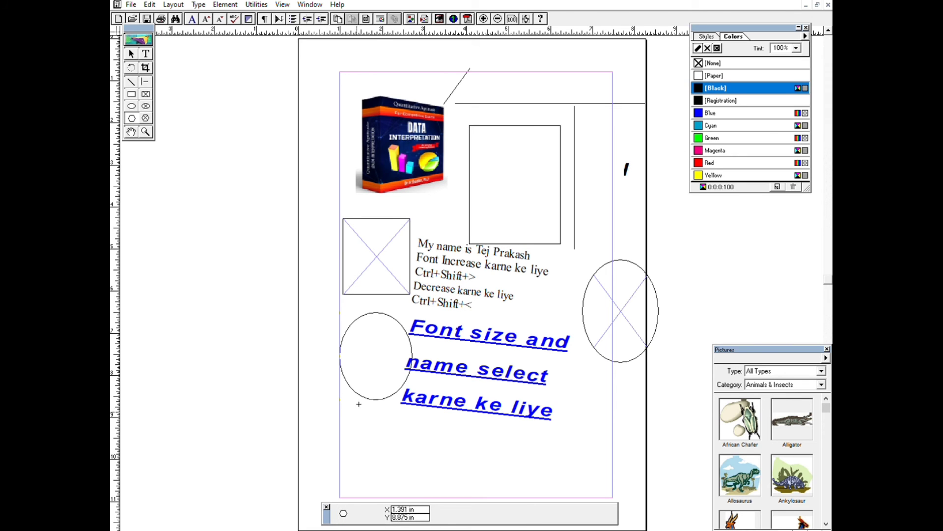
left_click_drag(354, 413, 427, 508)
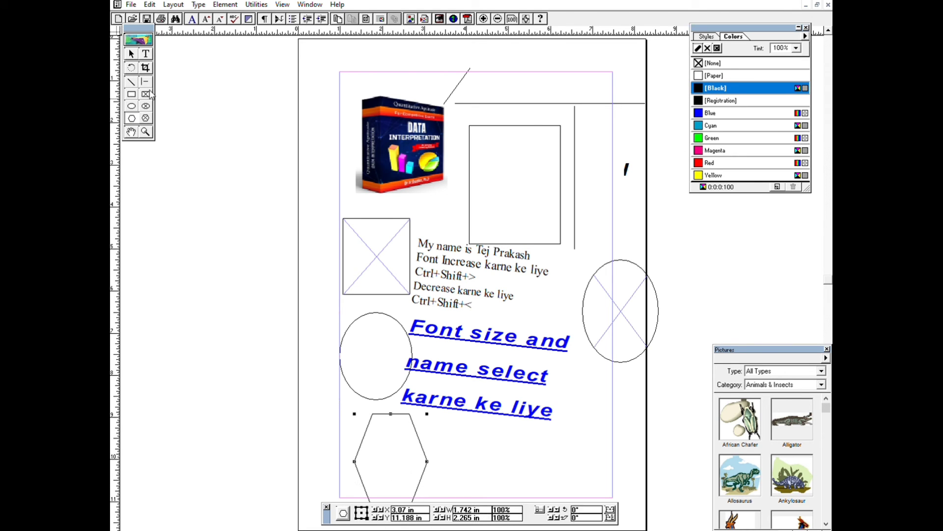
left_click(148, 106)
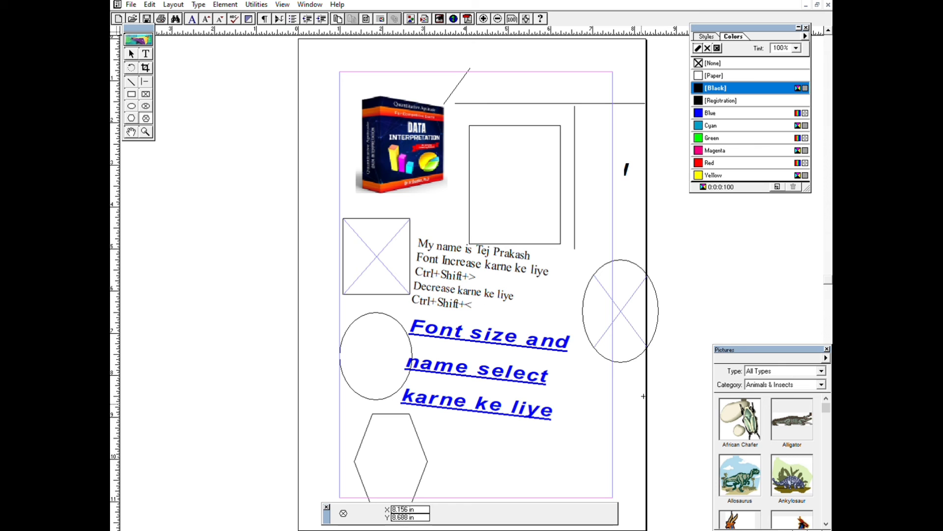
left_click_drag(519, 430, 603, 512)
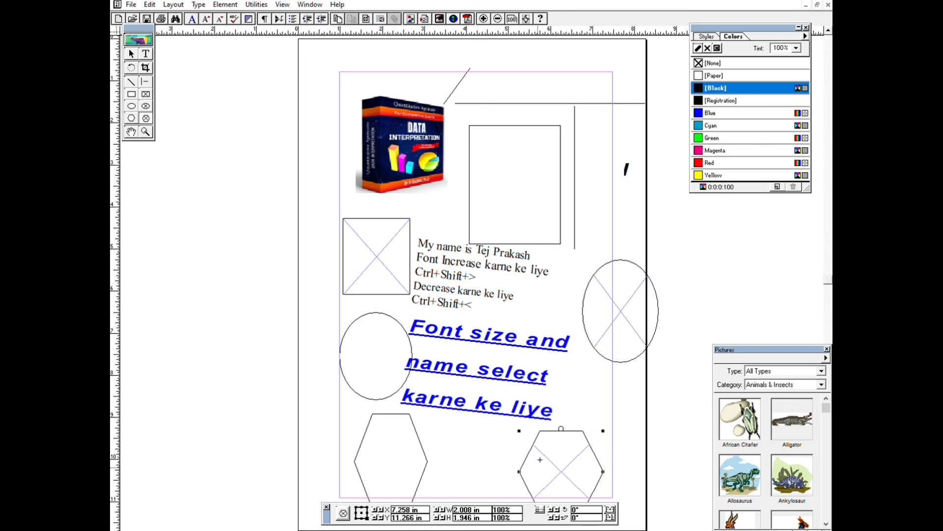
Pan the page with the Hand tool, magnify the black text lines with the Zoom tool, and restore the whole-page view.
left_click(131, 131)
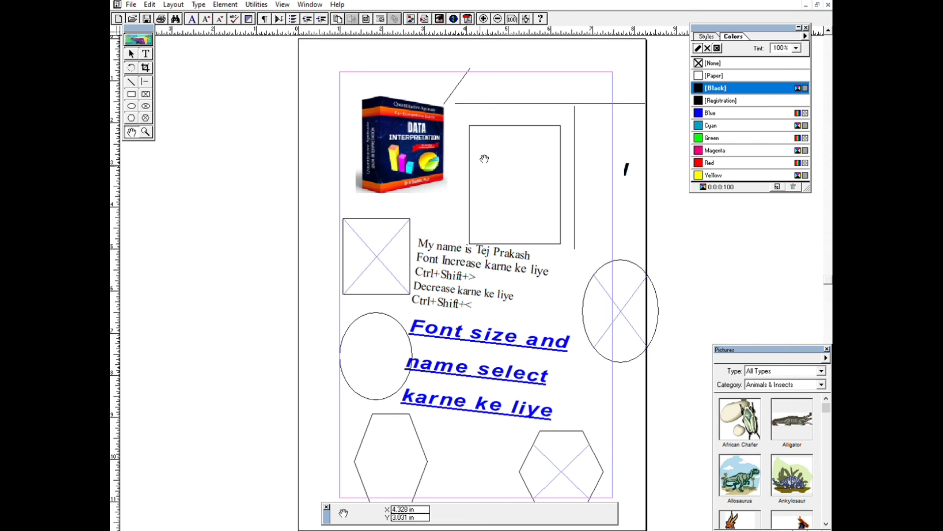
left_click_drag(484, 157, 520, 268)
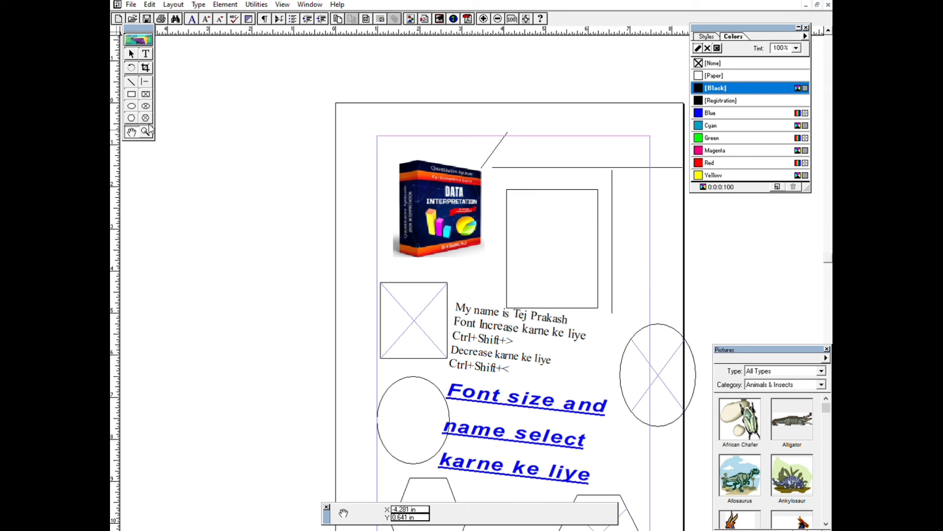
left_click(145, 132)
left_click_drag(450, 266, 631, 378)
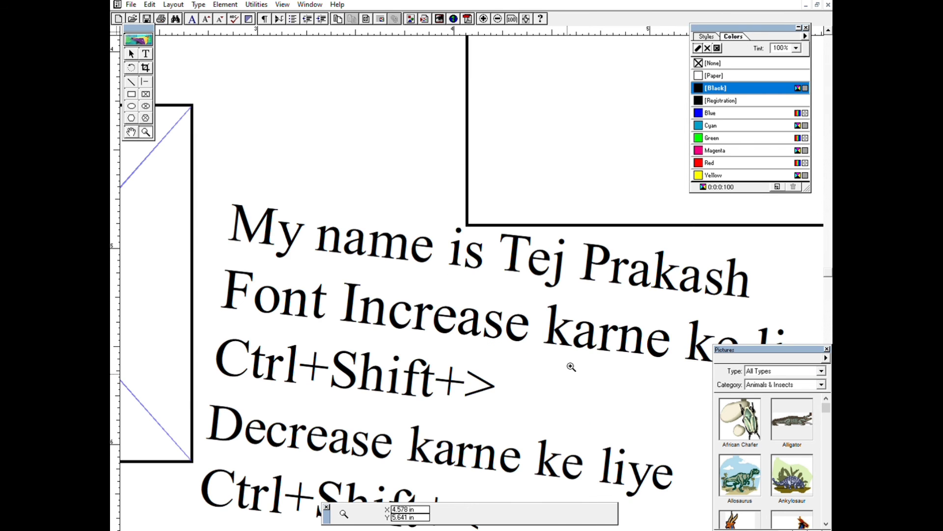
key("ctrl+0")
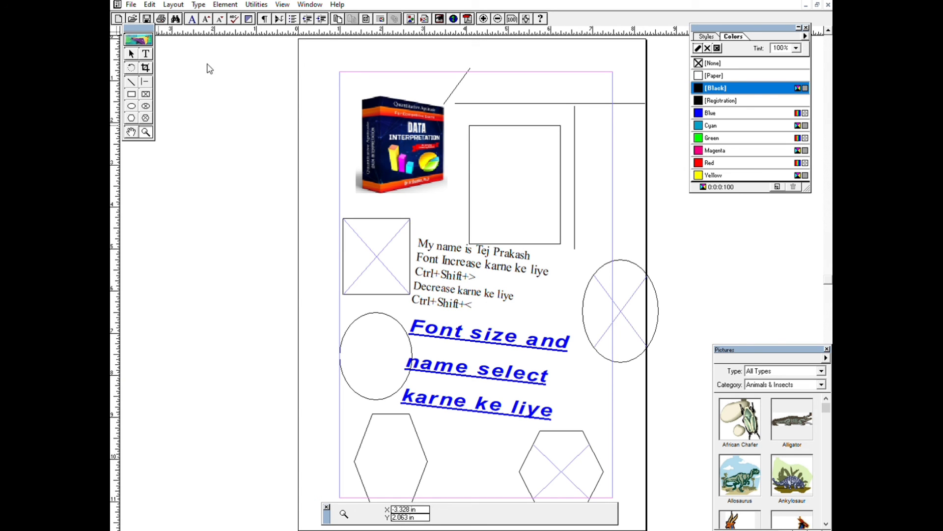
Move the floating toolbox closer to the page and delete every object from the page.
left_click_drag(207, 64, 213, 78)
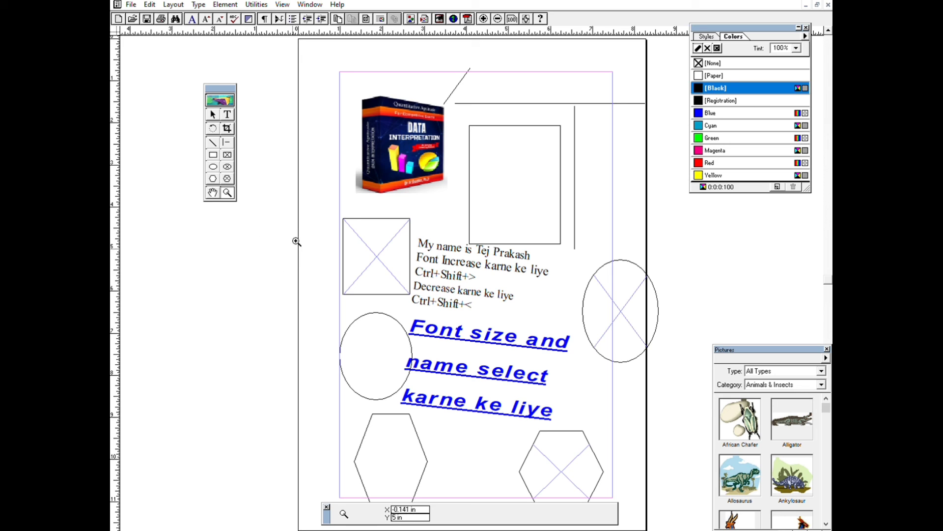
key("ctrl+a")
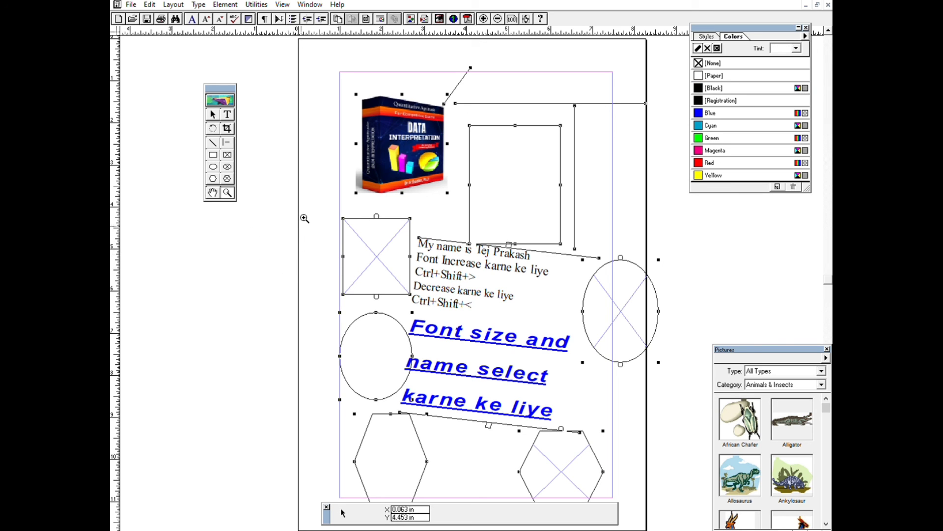
left_click(215, 111)
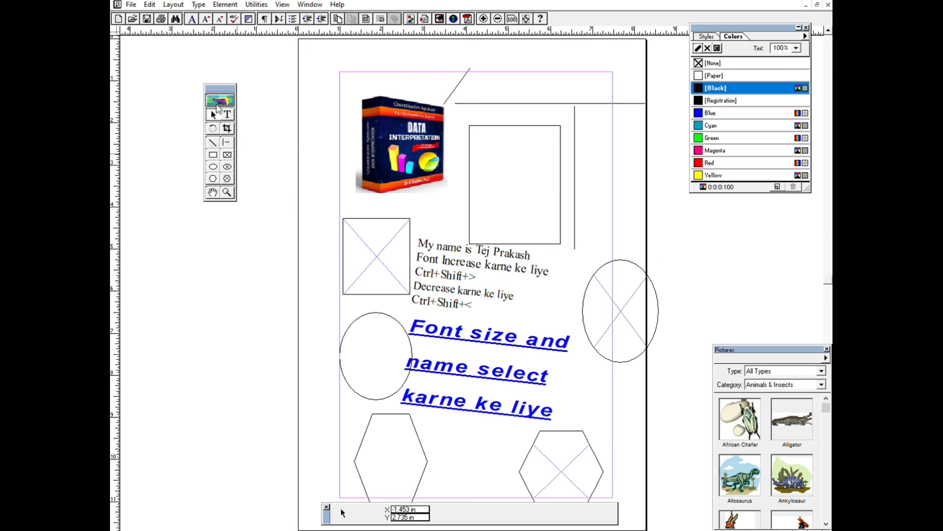
left_click_drag(306, 62, 664, 370)
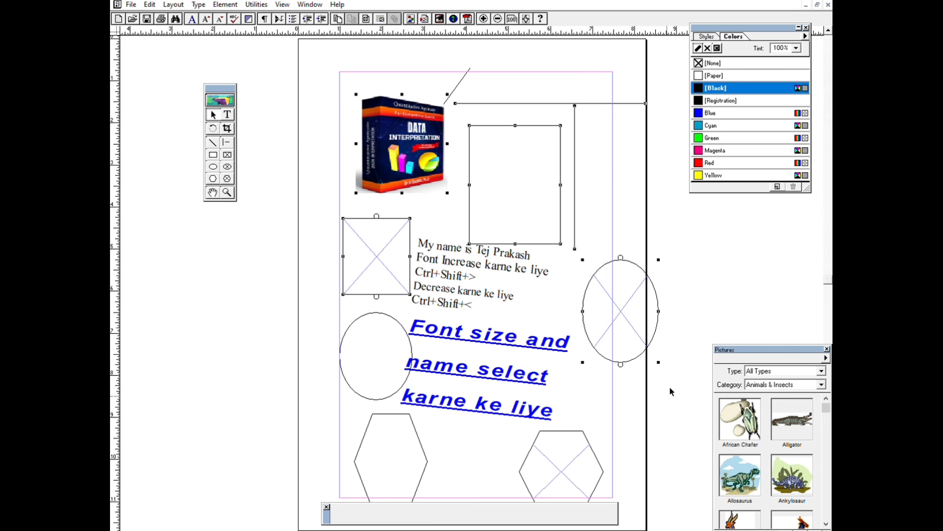
key("Delete")
left_click_drag(312, 181, 581, 421)
key("Delete")
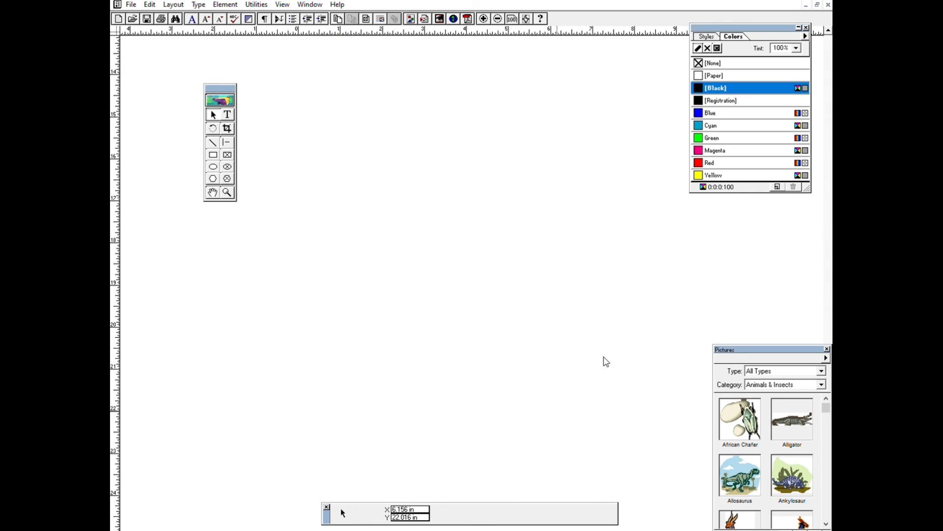
key("ctrl+0")
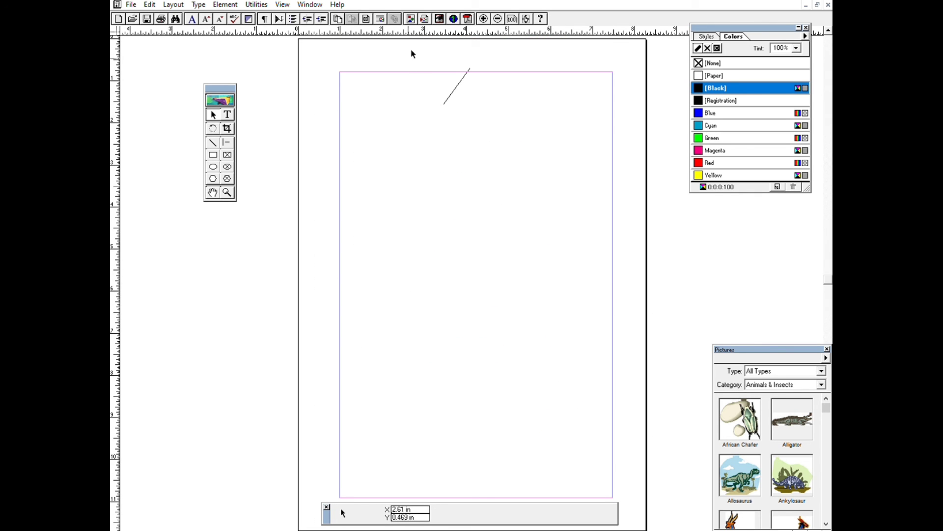
left_click_drag(410, 51, 519, 120)
key("Delete")
Add the text "thank you" in the upper half of the empty page.
left_click(227, 115)
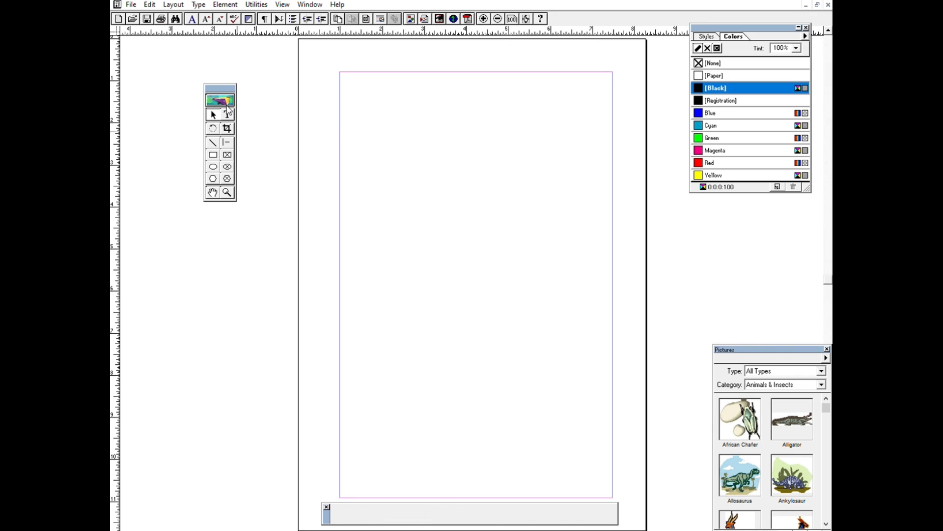
left_click(399, 192)
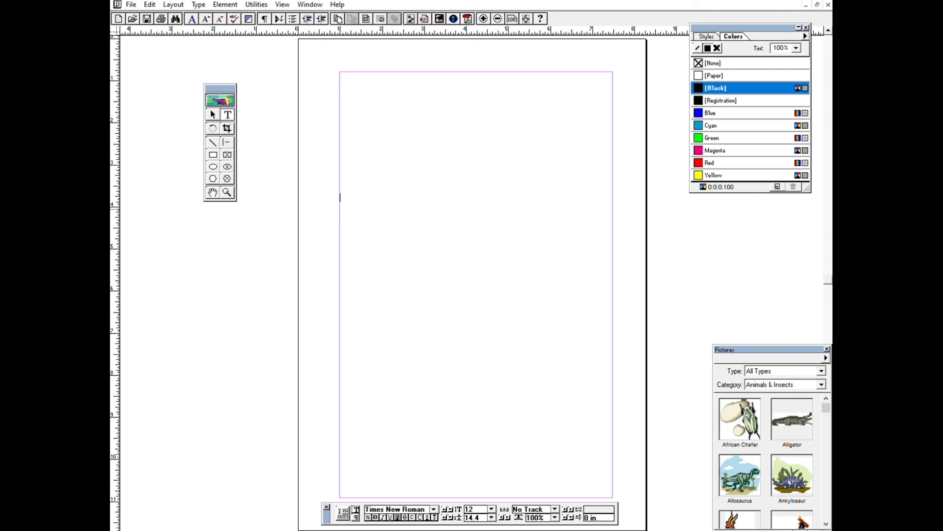
type("tha")
Enlarge the "thank you" text to 114 points and centre it between the margins.
key("ctrl+a")
key("ctrl+shift+period")
key("ctrl+shift+period")
key("ctrl+shift+period")
key("ctrl+shift+period")
key("ctrl+shift+period")
key("ctrl+shift+period")
key("ctrl+shift+period")
key("ctrl+shift+period")
key("ctrl+shift+period")
key("ctrl+shift+period")
key("ctrl+shift+period")
key("ctrl+shift+period")
key("ctrl+shift+period")
key("ctrl+shift+period")
key("ctrl+shift+period")
key("ctrl+shift+period")
key("ctrl+shift+period")
key("ctrl+shift+period")
key("ctrl+shift+period")
key("ctrl+shift+period")
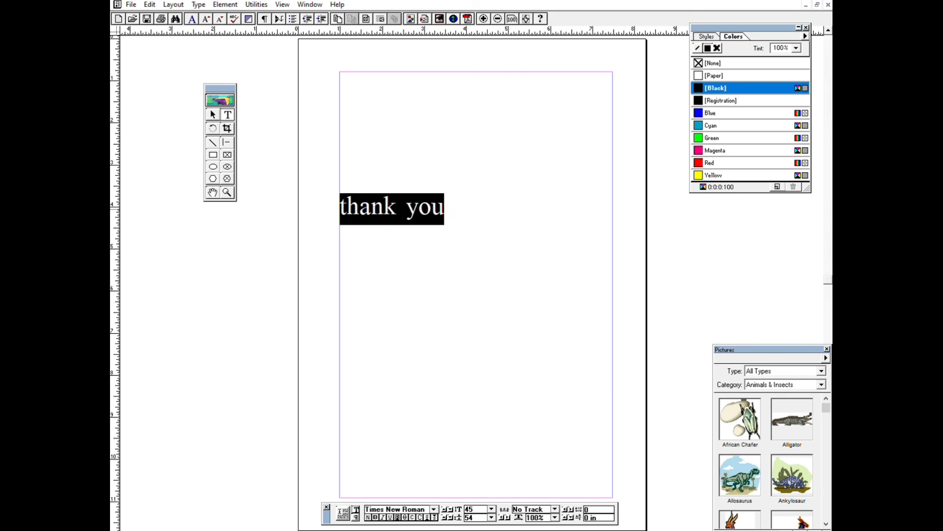
key("ctrl+shift+period")
key("ctrl+shift+period")
key("ctrl+shift+period")
key("ctrl+shift+period")
key("ctrl+shift+period")
key("ctrl+shift+period")
key("ctrl+shift+period")
key("ctrl+shift+period")
key("ctrl+shift+period")
key("ctrl+shift+period")
key("ctrl+shift+period")
key("ctrl+shift+period")
key("ctrl+shift+period")
key("ctrl+shift+period")
key("ctrl+shift+period")
key("ctrl+shift+period")
key("ctrl+shift+period")
key("ctrl+shift+period")
key("ctrl+shift+period")
key("ctrl+shift+period")
key("Escape")
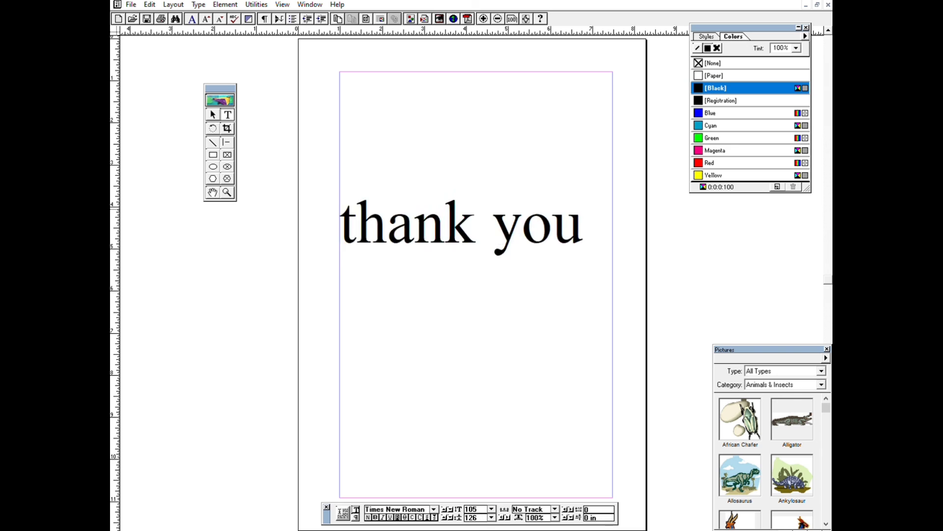
key("ctrl+shift+period")
key("ctrl+shift+period")
key("ctrl+shift+period")
key("ctrl+shift+period")
key("ctrl+shift+period")
key("ctrl+shift+period")
key("ctrl+shift+period")
key("ctrl+shift+period")
key("ctrl+shift+period")
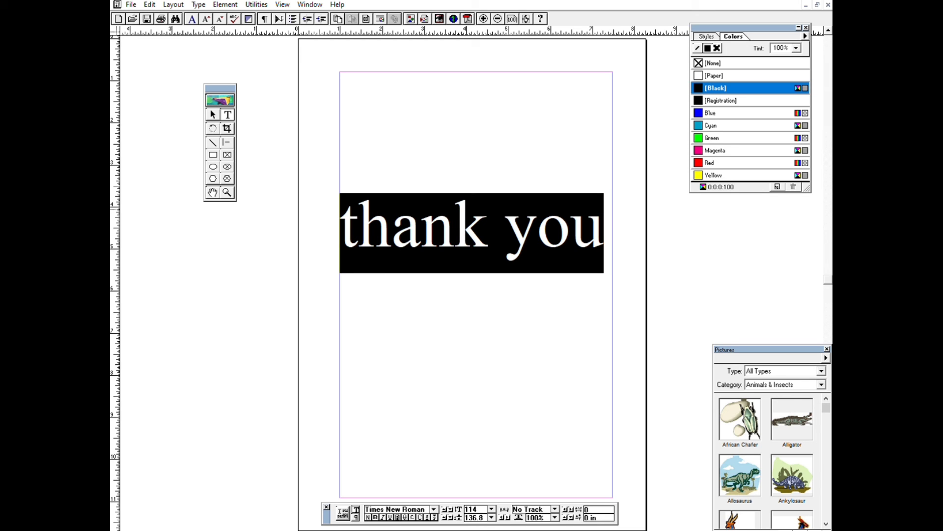
key("ctrl+shift+c")
left_click(617, 254)
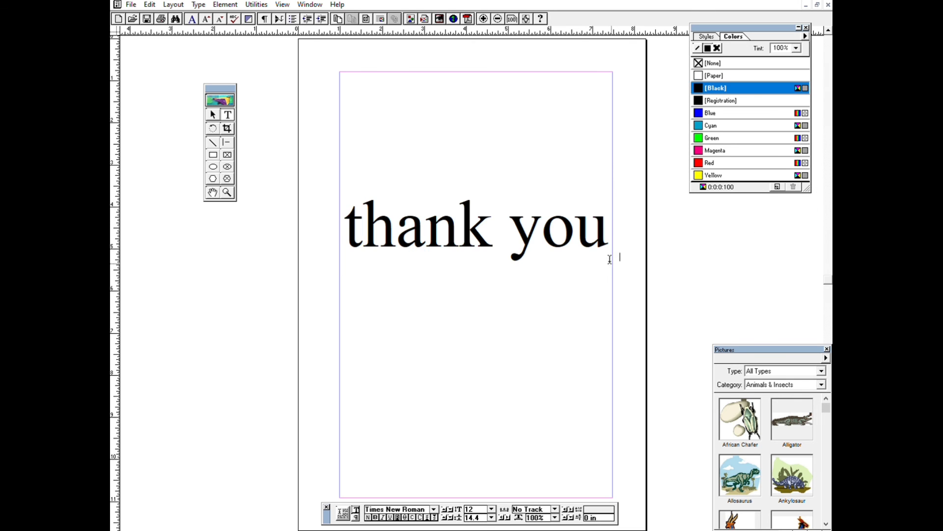